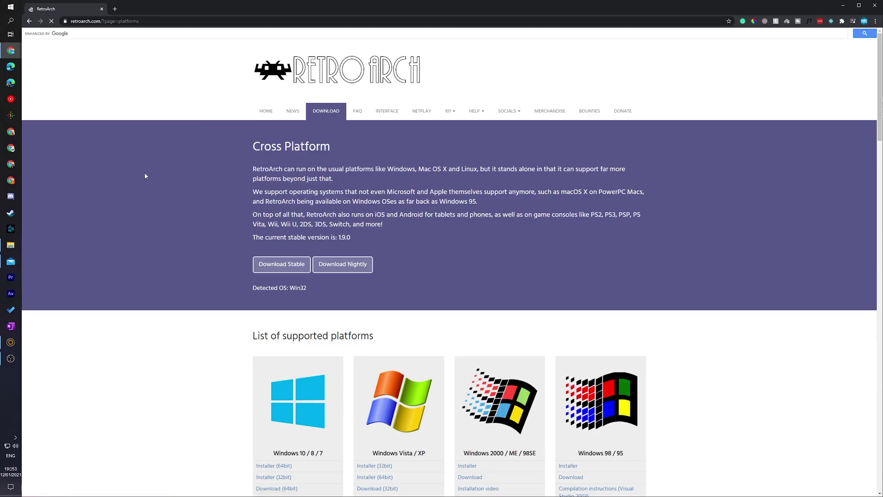
Scroll the RetroArch download page's platform list down to the Xbox downloads.
{"action": "left_click", "coordinate": [89, 25]}
{"action": "left_click", "coordinate": [161, 238]}
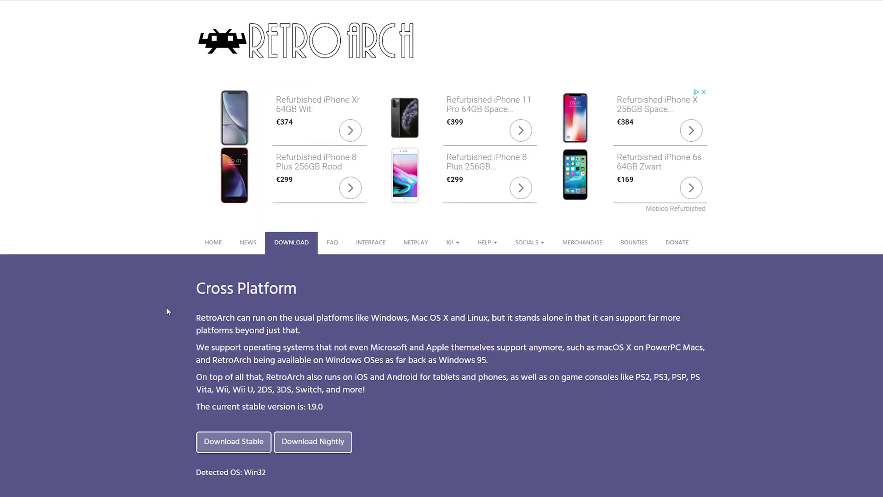
{"action": "scroll", "coordinate": [168, 304], "scroll_direction": "down", "scroll_amount": 8}
{"action": "scroll", "coordinate": [132, 262], "scroll_direction": "down", "scroll_amount": 15}
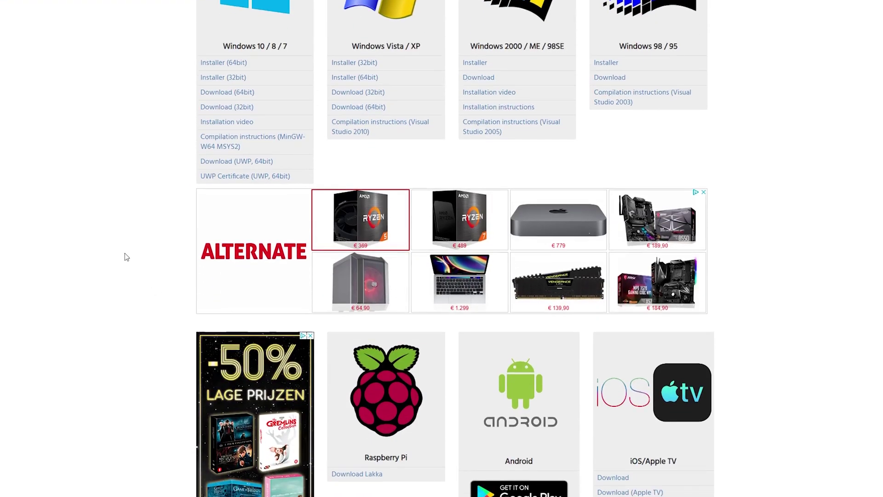
{"action": "scroll", "coordinate": [121, 253], "scroll_direction": "down", "scroll_amount": 3}
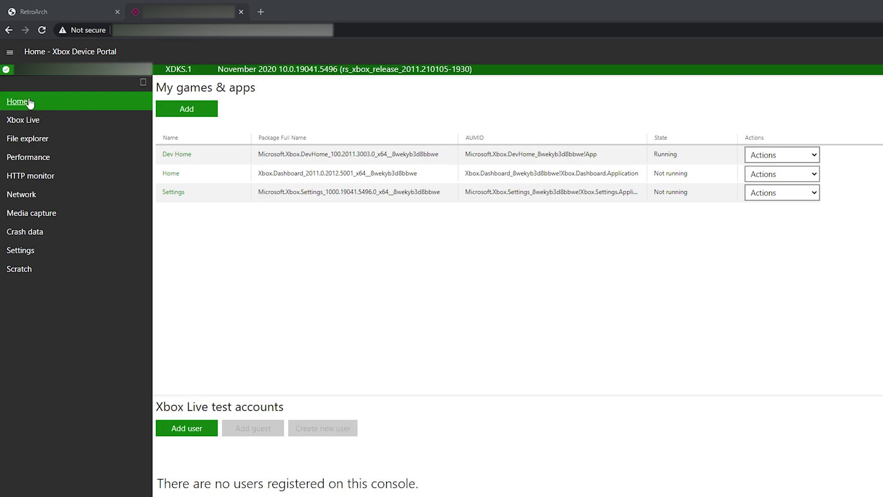
Add RetroArch-msvc2017-UWP_x64.appxbundle as the app package and continue to the dependencies step.
{"action": "left_click", "coordinate": [192, 112]}
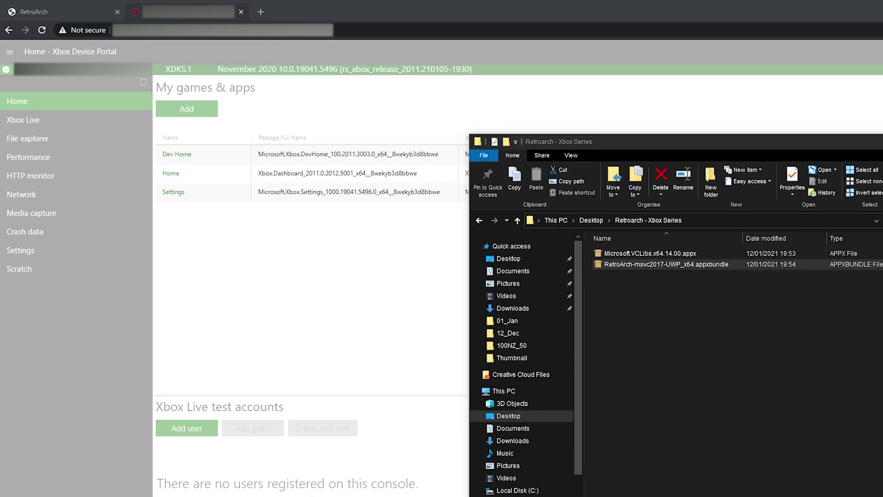
{"action": "left_click_drag", "start_coordinate": [680, 301], "coordinate": [628, 250]}
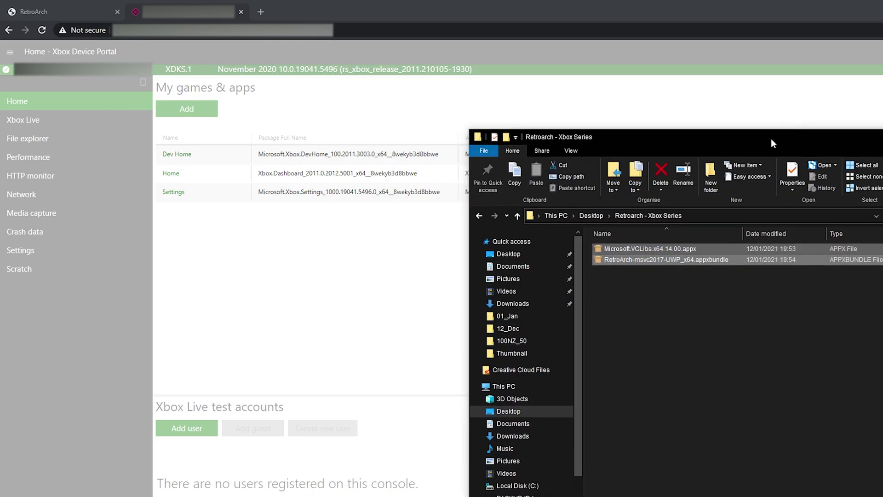
{"action": "left_click_drag", "start_coordinate": [598, 141], "coordinate": [776, 126]}
{"action": "left_click", "coordinate": [522, 261]}
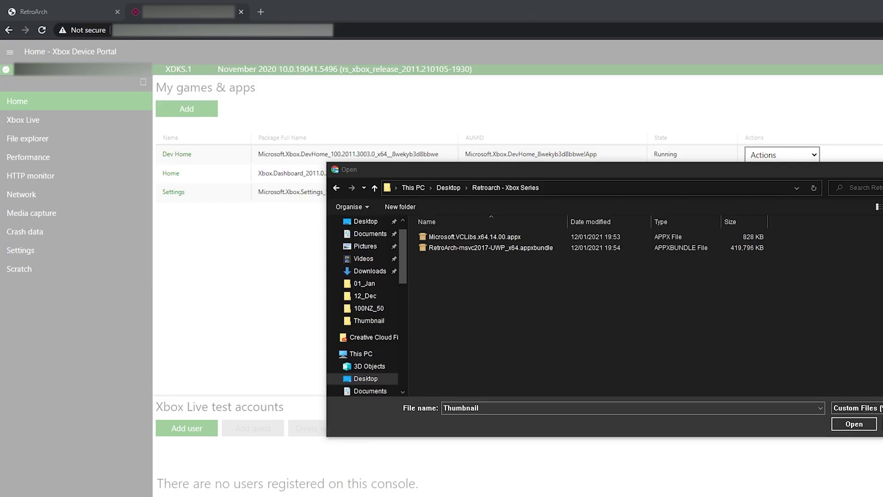
{"action": "left_click", "coordinate": [490, 249]}
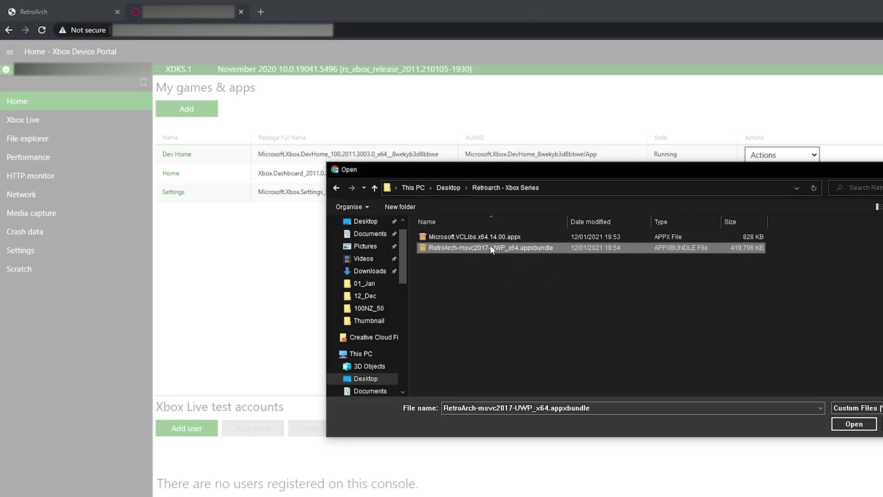
{"action": "left_click", "coordinate": [849, 424]}
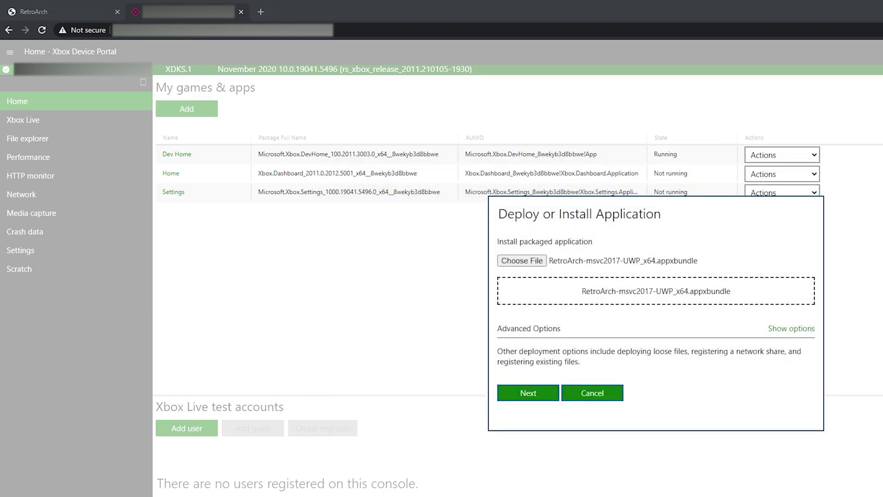
{"action": "left_click", "coordinate": [528, 393]}
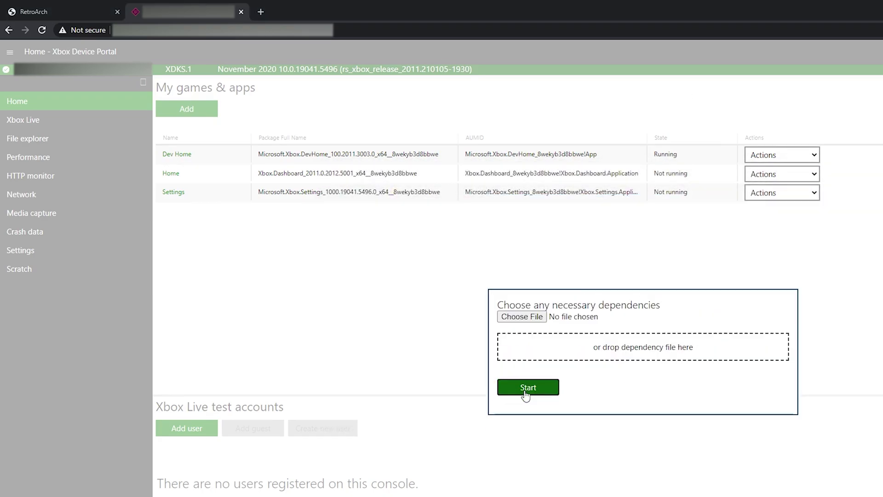
Add the Microsoft.VCLibs.x64.14.00.appx dependency and start installing RetroArch on the console.
{"action": "left_click_drag", "start_coordinate": [551, 306], "coordinate": [670, 315]}
{"action": "left_click", "coordinate": [522, 317]}
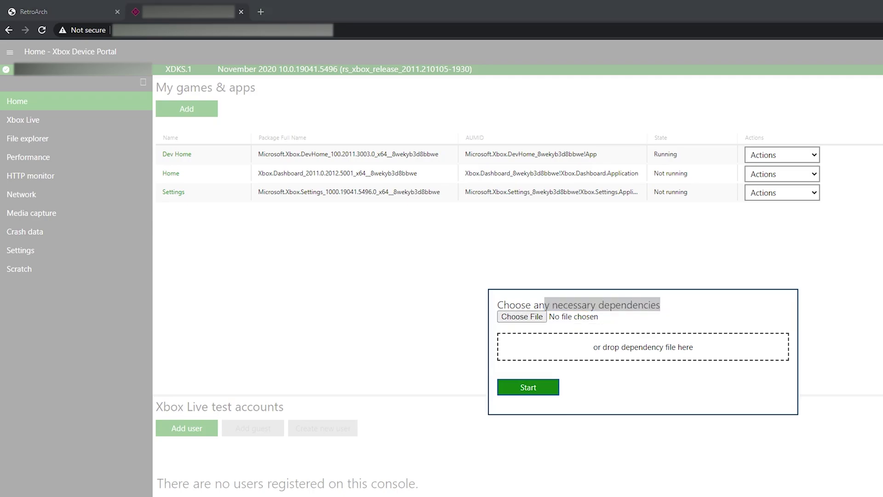
{"action": "left_click", "coordinate": [490, 238]}
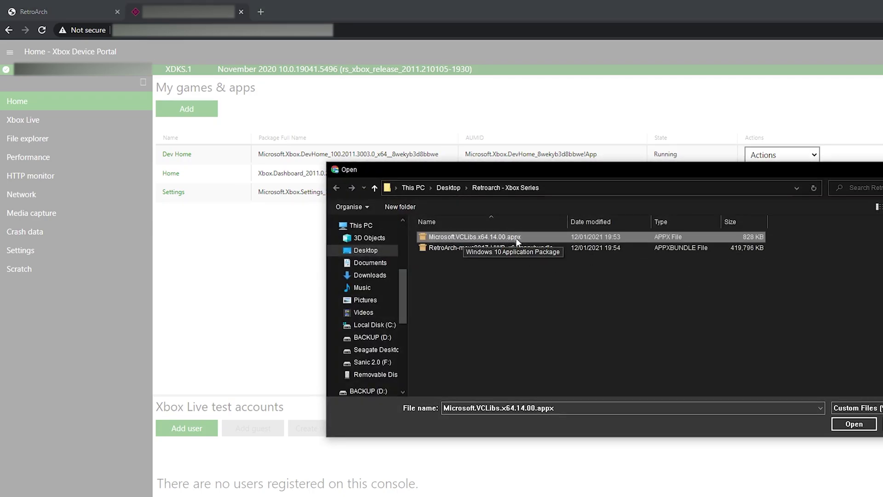
{"action": "left_click", "coordinate": [854, 424]}
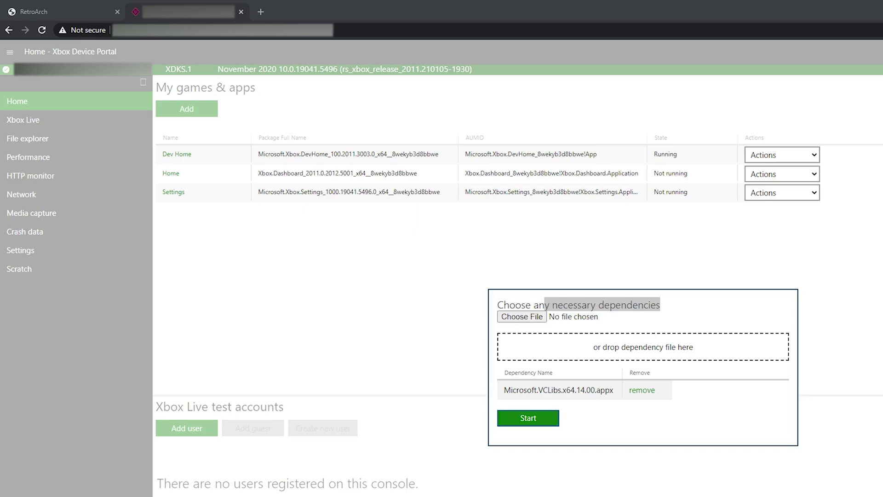
{"action": "left_click", "coordinate": [519, 422]}
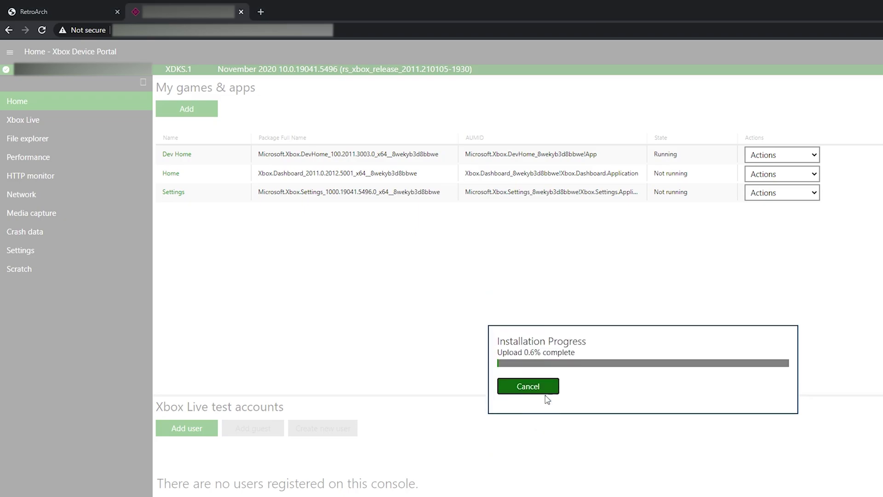
{"action": "left_click_drag", "start_coordinate": [509, 352], "coordinate": [576, 353]}
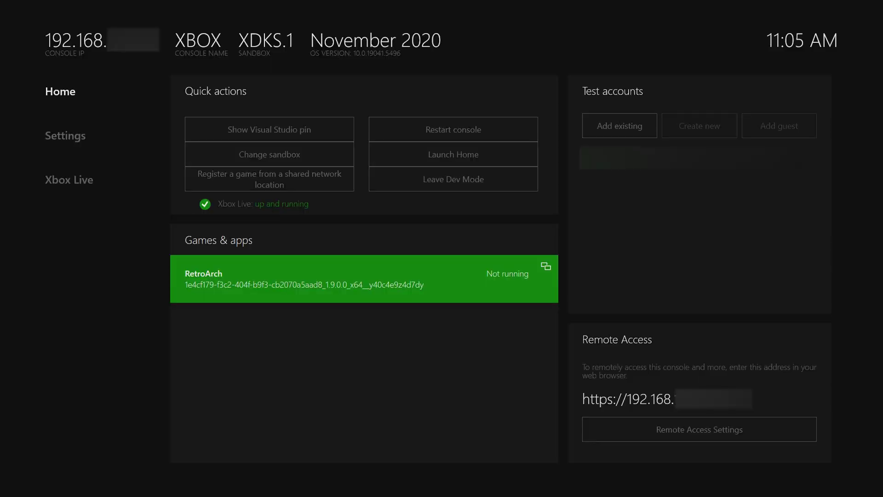
Open the details view of the installed RetroArch app in Dev Home.
{"action": "left_click", "coordinate": [61, 92]}
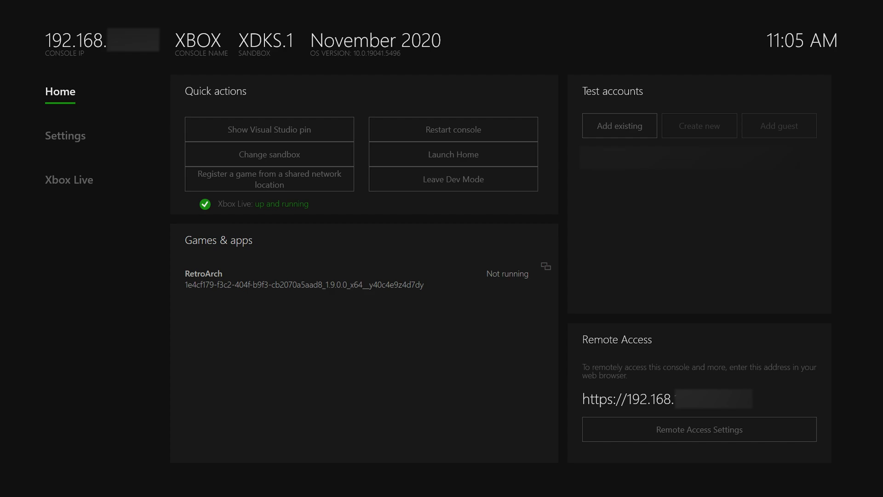
{"action": "left_click", "coordinate": [364, 240]}
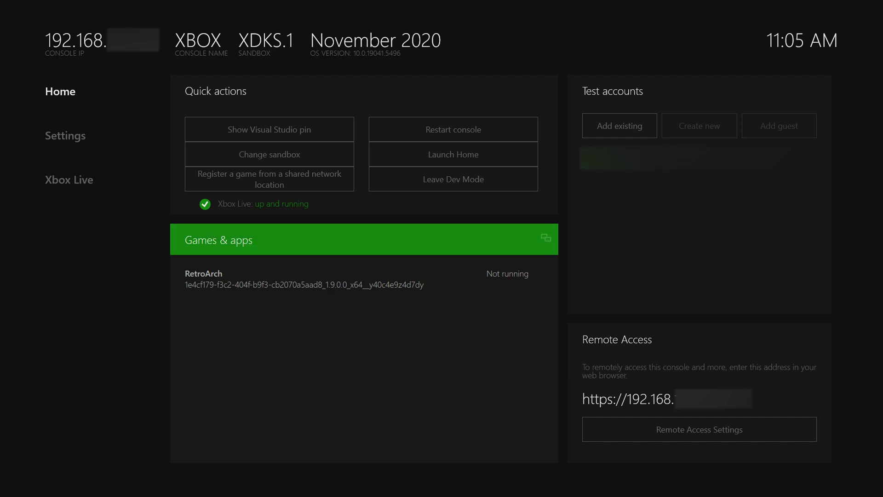
{"action": "left_click", "coordinate": [364, 279]}
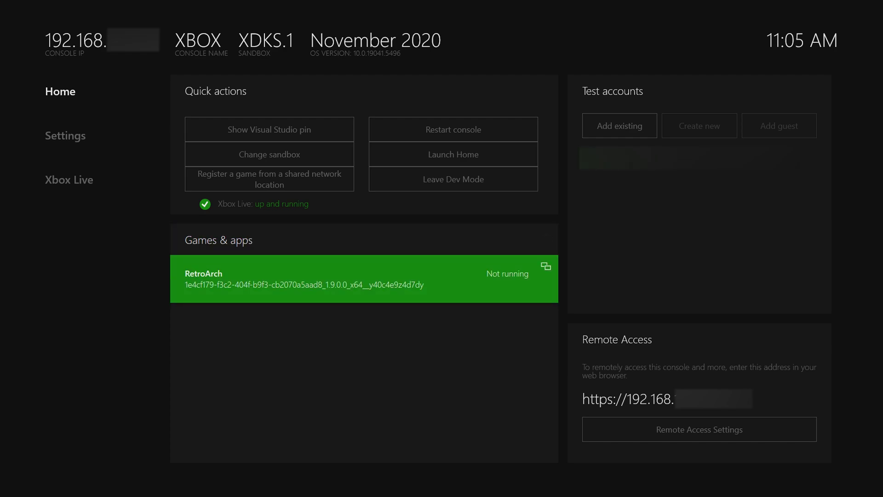
{"action": "key", "text": "Return"}
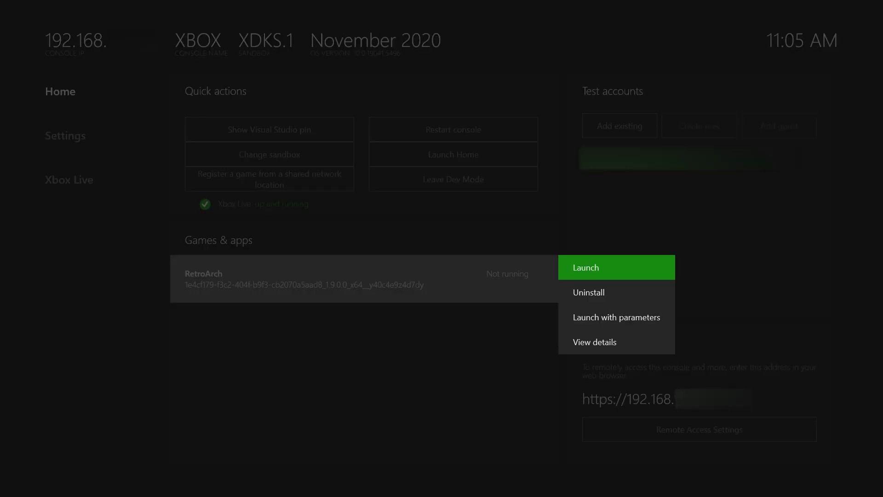
{"action": "key", "text": "Down"}
{"action": "key", "text": "Down"}
{"action": "key", "text": "Down"}
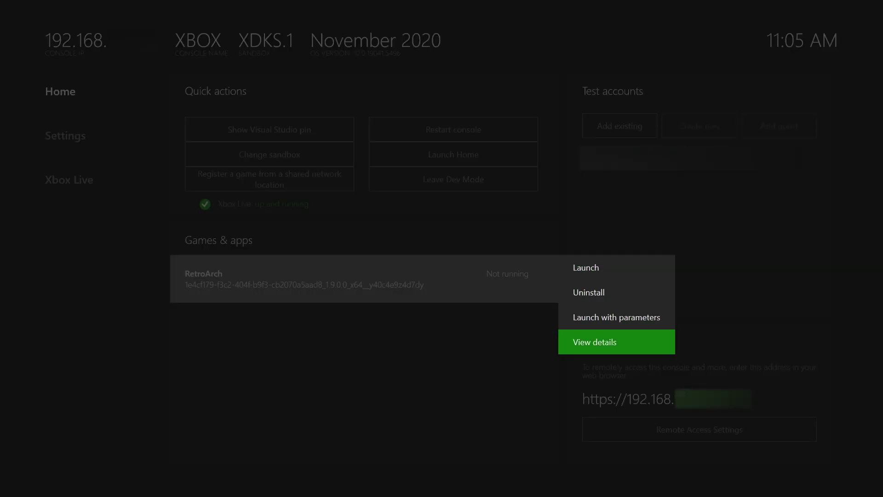
{"action": "key", "text": "Return"}
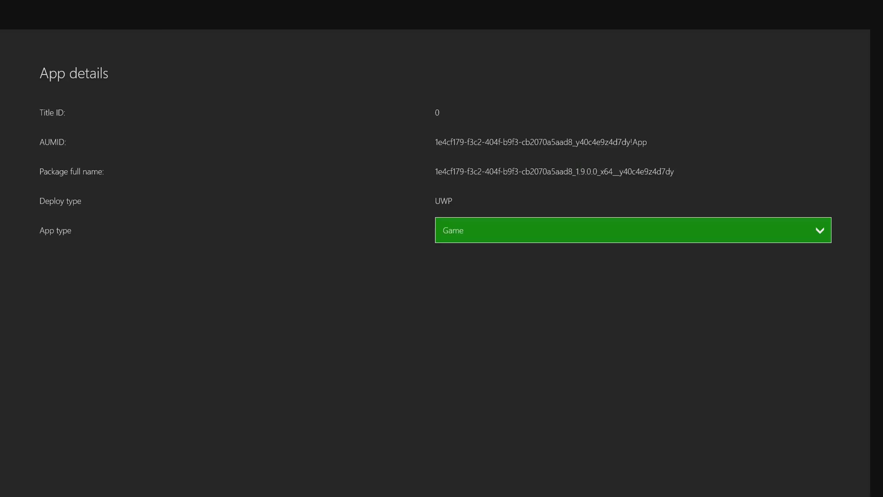
Set RetroArch's app type to Game and return to the Dev Home screen.
{"action": "key", "text": "Return"}
{"action": "key", "text": "Down"}
{"action": "key", "text": "Up"}
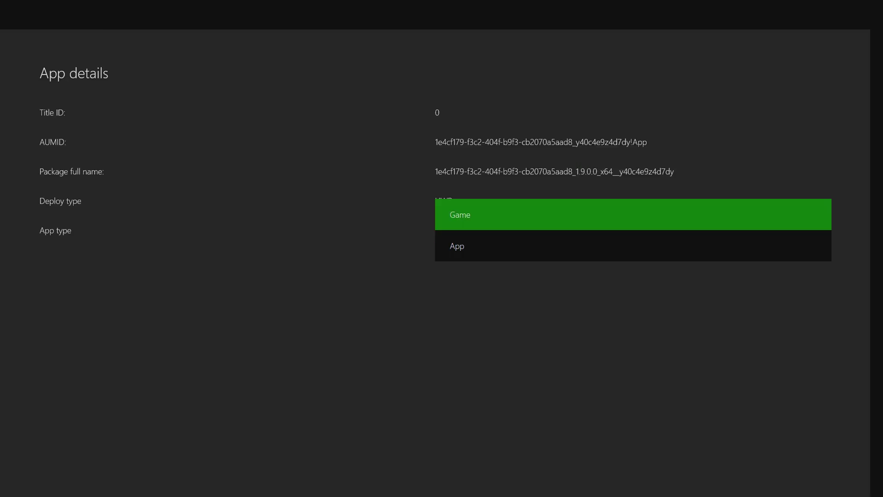
{"action": "key", "text": "Return"}
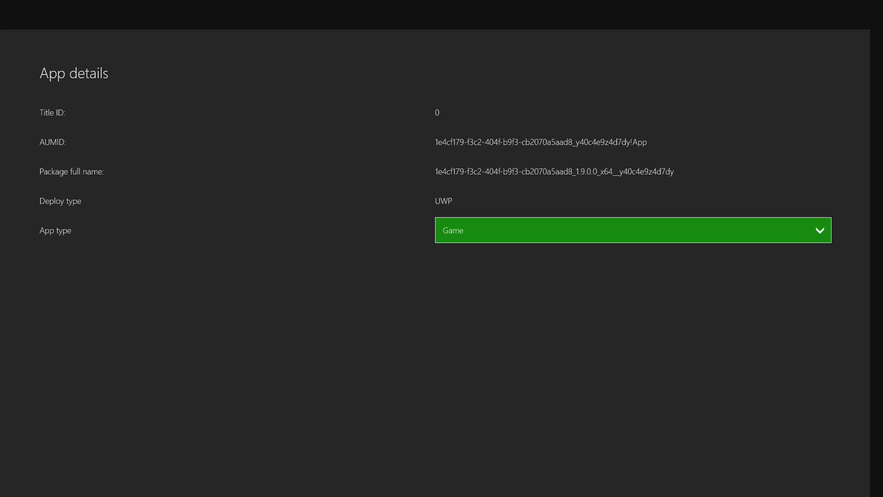
{"action": "key", "text": "Escape"}
{"action": "key", "text": "Up"}
{"action": "key", "text": "Up"}
{"action": "key", "text": "Up"}
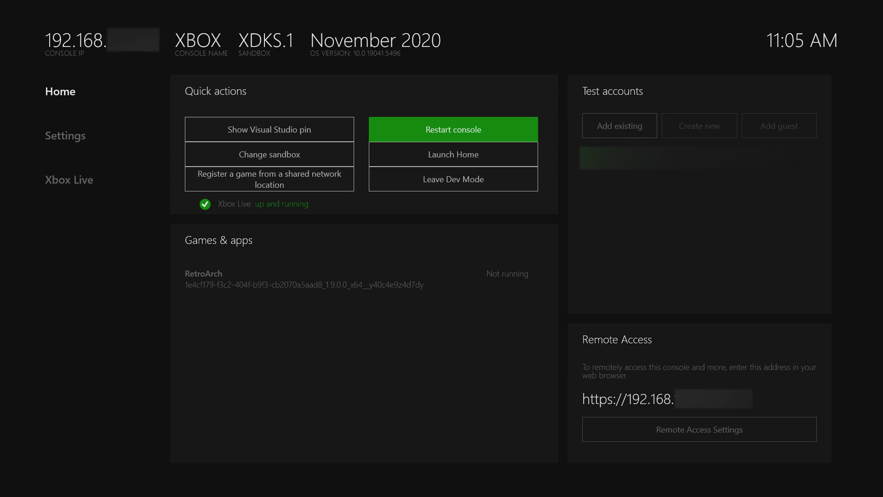
Restart the console, then launch the retail Xbox Home dashboard from Dev Home.
{"action": "key", "text": "Return"}
{"action": "key", "text": "Return"}
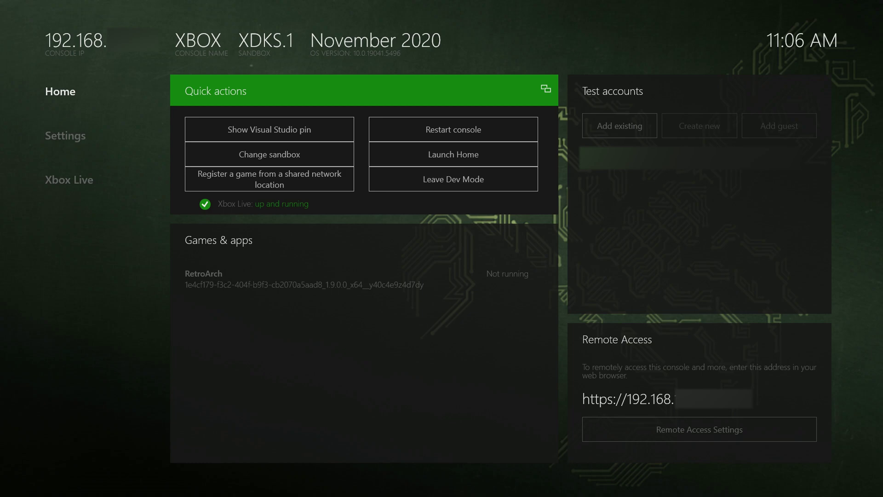
{"action": "key", "text": "Down"}
{"action": "key", "text": "Down"}
{"action": "key", "text": "Right"}
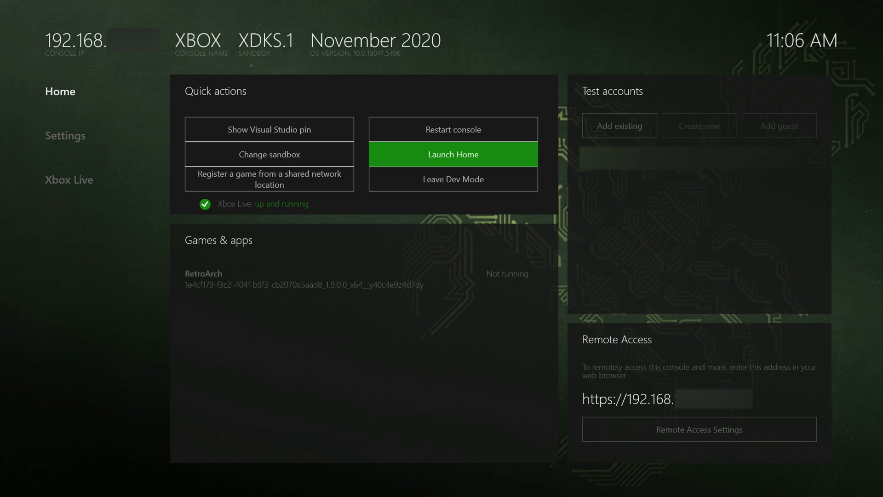
{"action": "key", "text": "Return"}
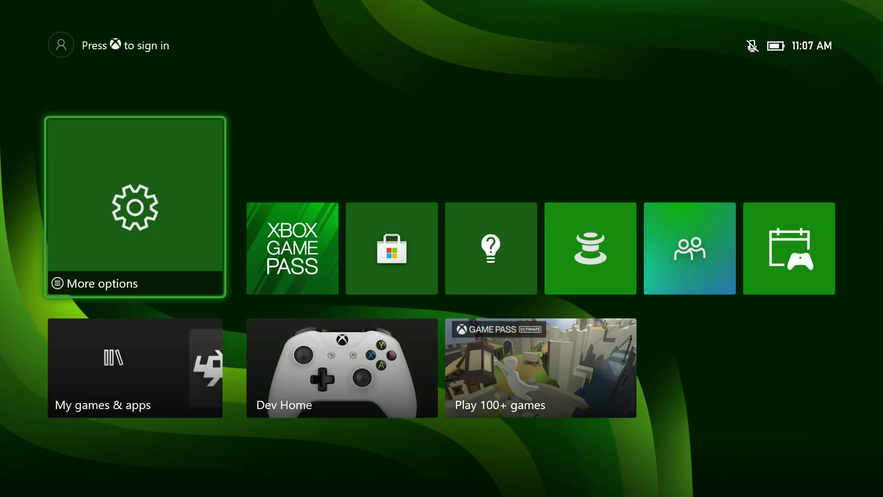
Launch RetroArch from the Games list in My games & apps.
{"action": "key", "text": "Down"}
{"action": "key", "text": "Return"}
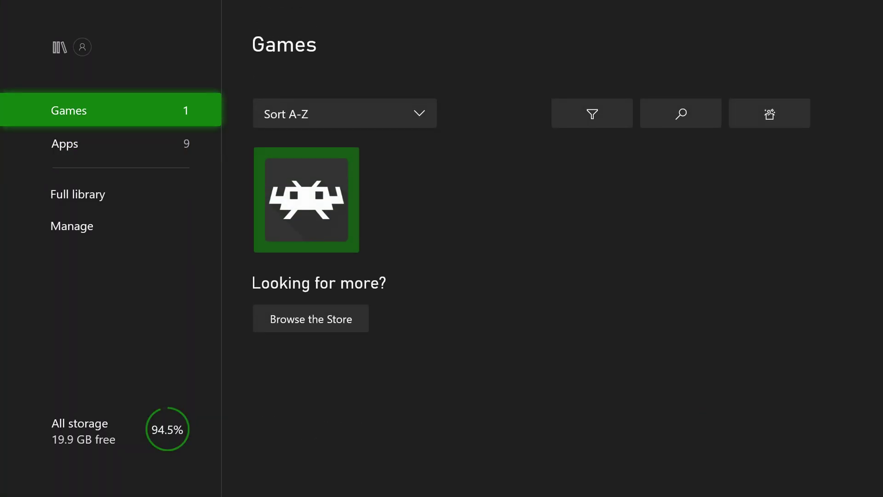
{"action": "key", "text": "Right"}
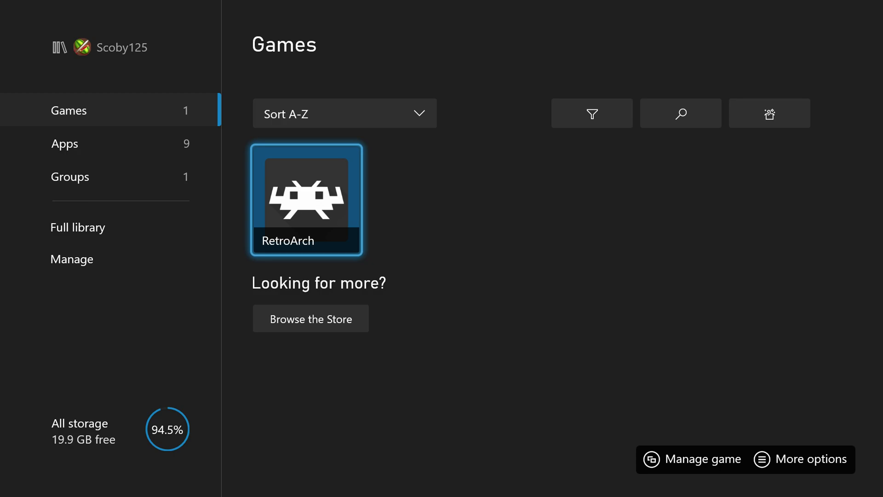
{"action": "key", "text": "Return"}
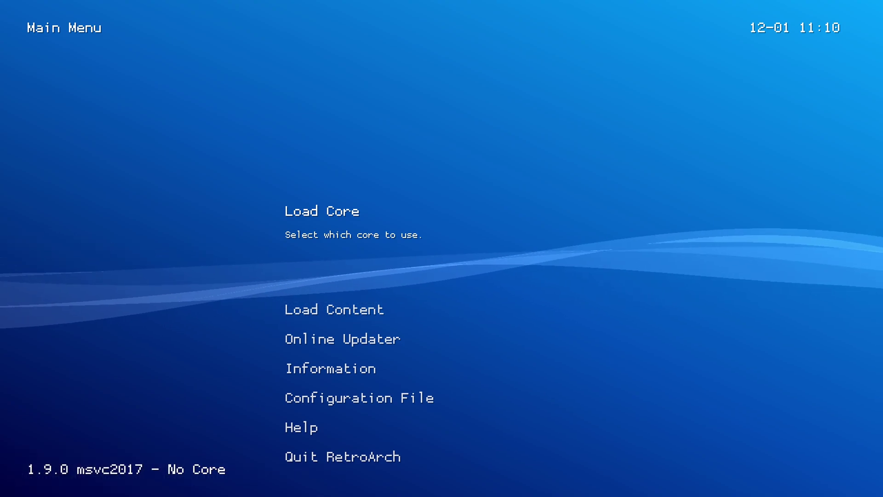
Run Update Assets in RetroArch's Online Updater.
{"action": "key", "text": "Down"}
{"action": "key", "text": "Down"}
{"action": "key", "text": "Return"}
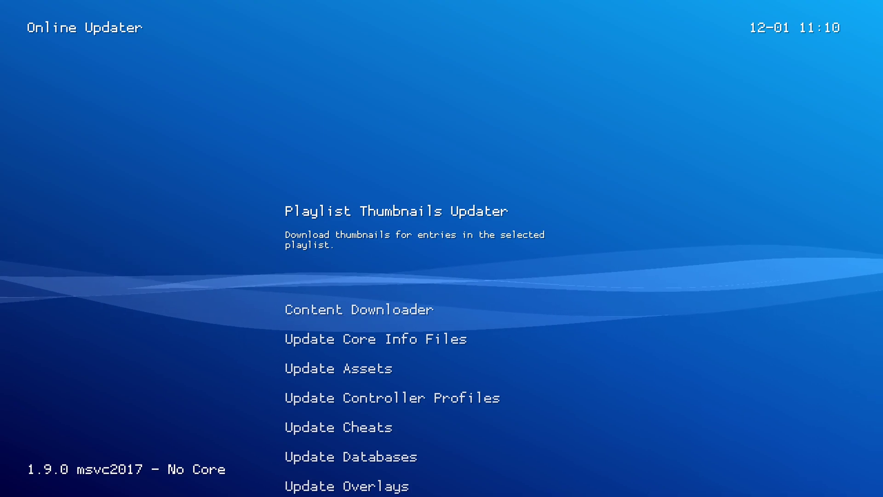
{"action": "key", "text": "Down"}
{"action": "key", "text": "Down"}
{"action": "key", "text": "Down"}
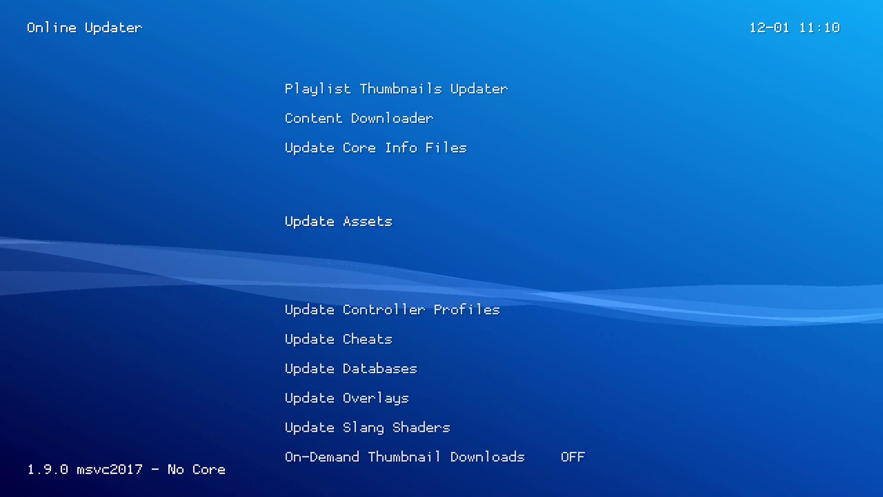
{"action": "key", "text": "Return"}
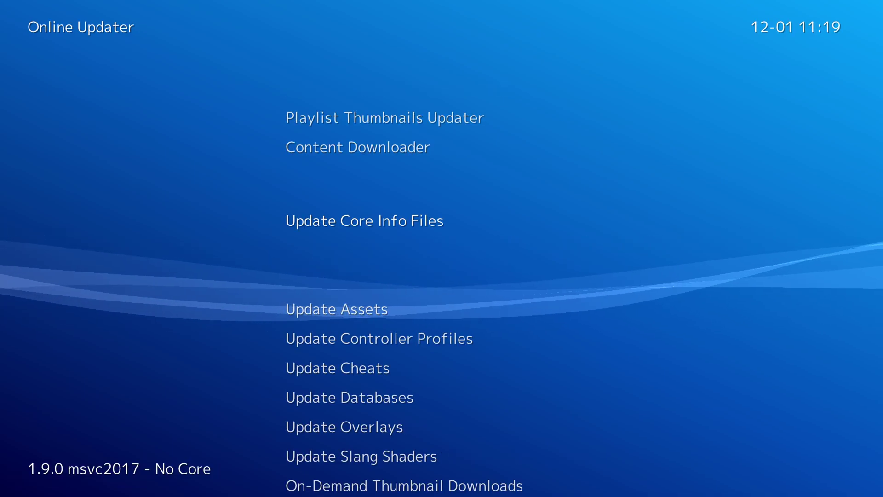
Update the core info files and controller profiles, then return to the Main Menu.
{"action": "key", "text": "Return"}
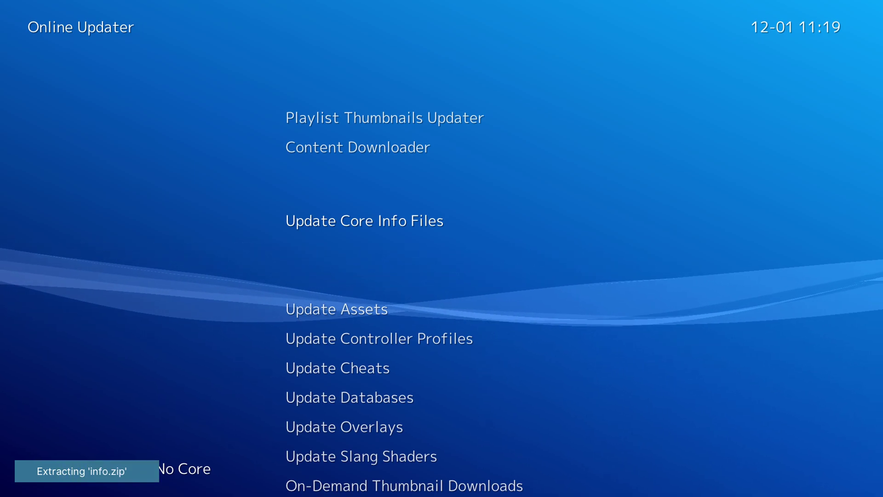
{"action": "key", "text": "Down"}
{"action": "key", "text": "Down"}
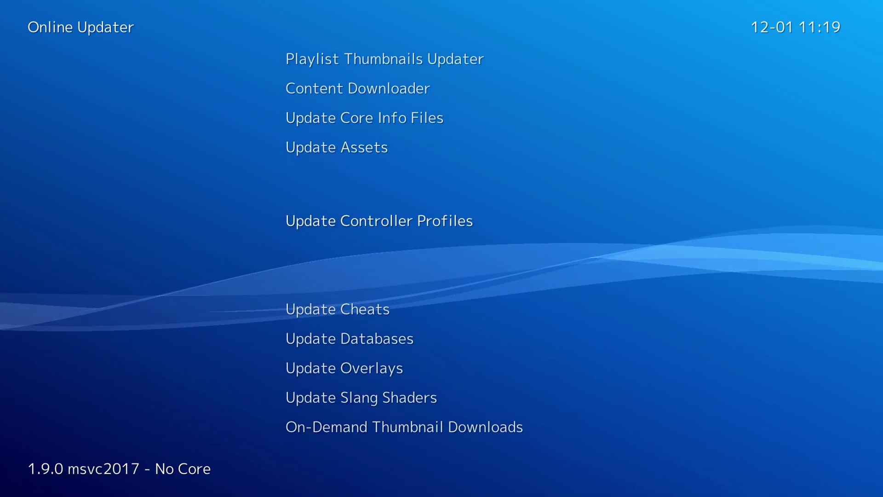
{"action": "key", "text": "Return"}
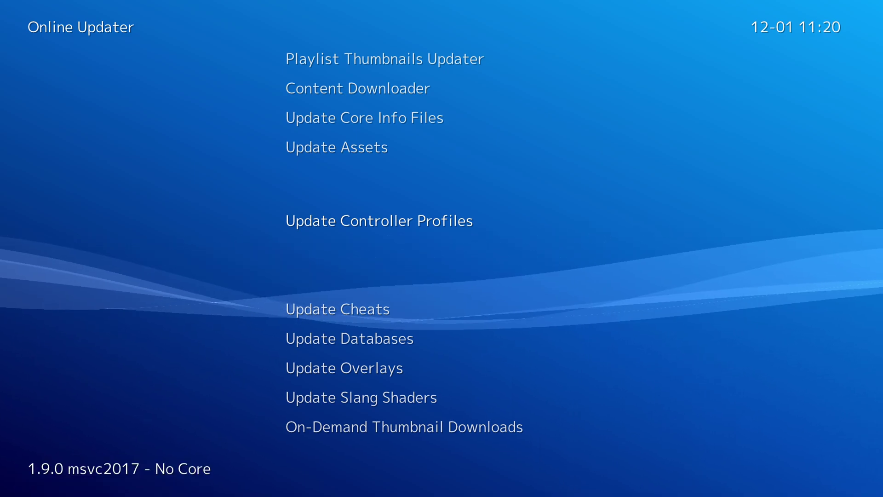
{"action": "key", "text": "Down"}
{"action": "key", "text": "Down"}
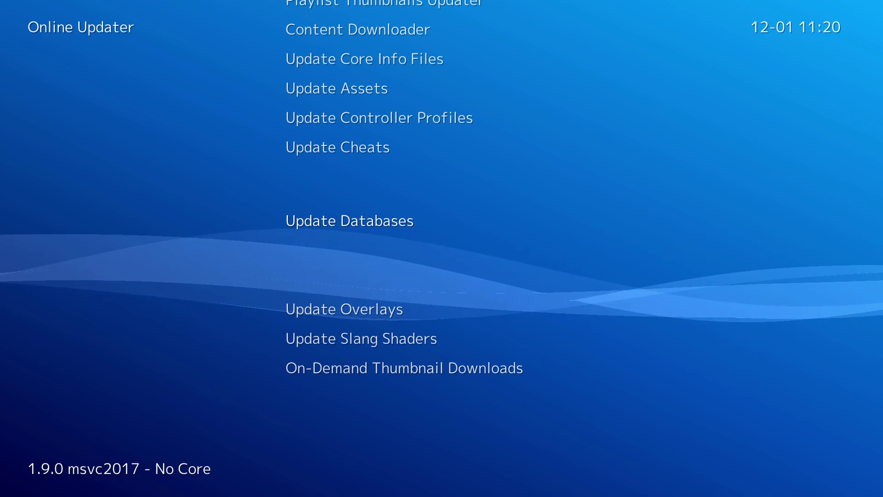
{"action": "key", "text": "Up"}
{"action": "key", "text": "Up"}
{"action": "key", "text": "Up"}
{"action": "key", "text": "Up"}
{"action": "key", "text": "Up"}
{"action": "key", "text": "Up"}
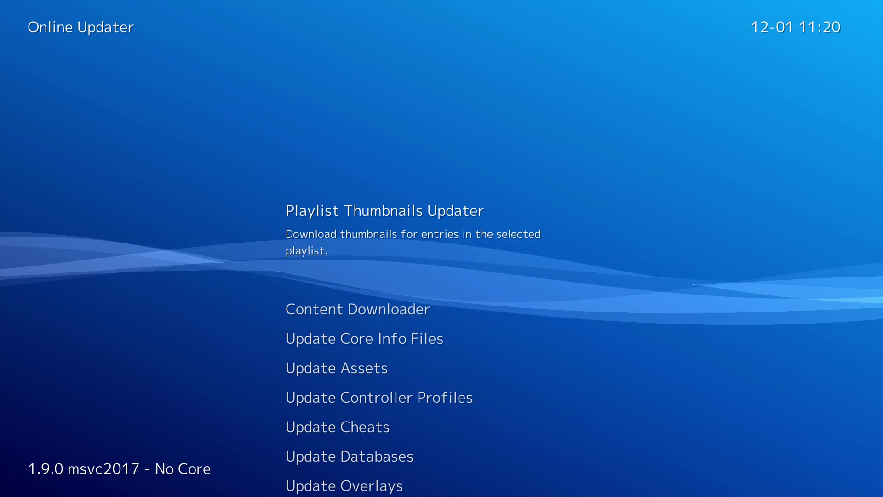
{"action": "key", "text": "BackSpace"}
{"action": "key", "text": "Up"}
{"action": "key", "text": "Up"}
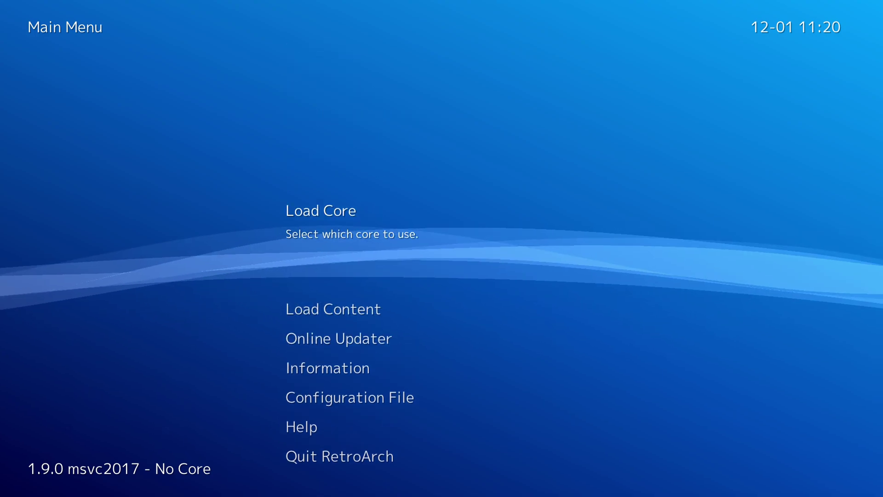
Change the video driver under Settings > Drivers from d3d11 to gl.
{"action": "key", "text": "Right"}
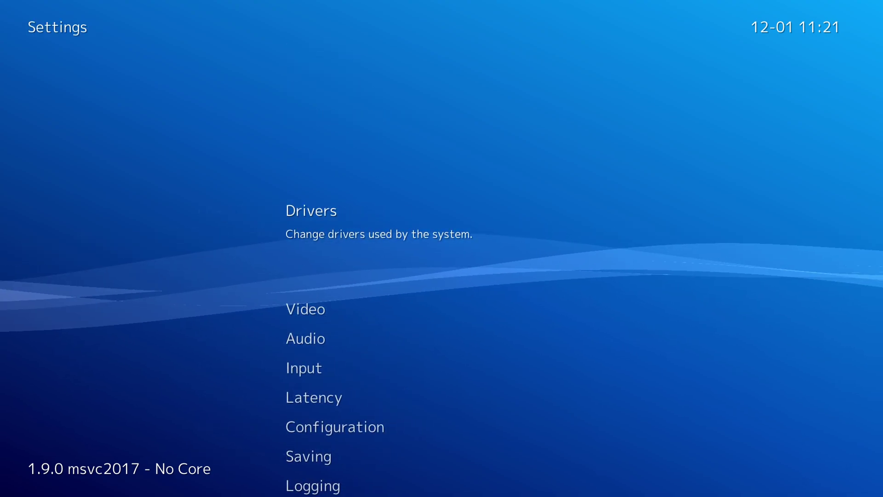
{"action": "key", "text": "Return"}
{"action": "key", "text": "Down"}
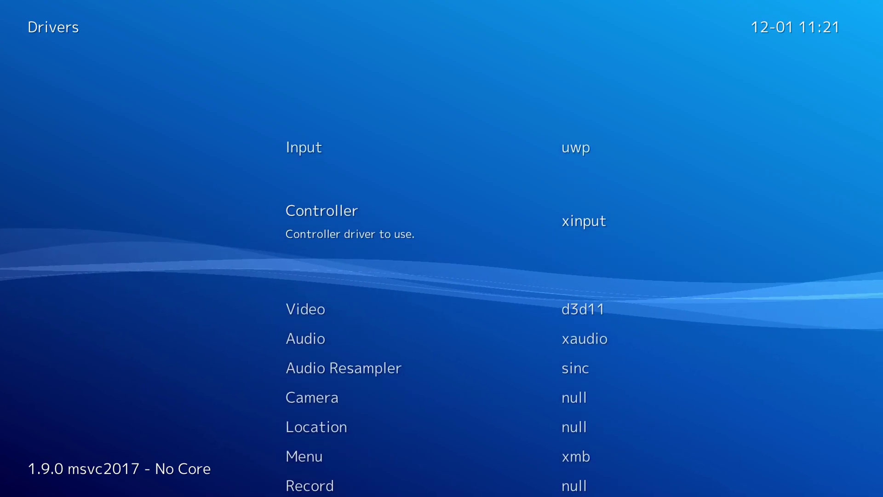
{"action": "key", "text": "Down"}
{"action": "key", "text": "Return"}
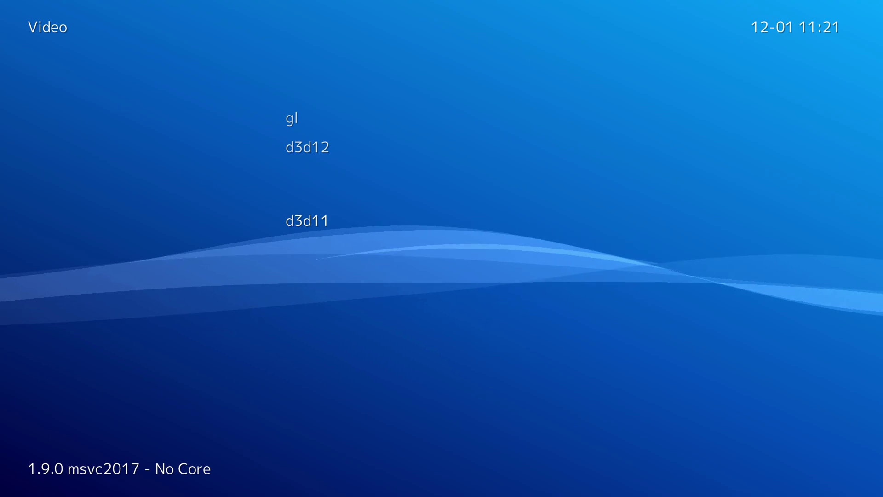
{"action": "key", "text": "Up"}
{"action": "key", "text": "Up"}
{"action": "key", "text": "Return"}
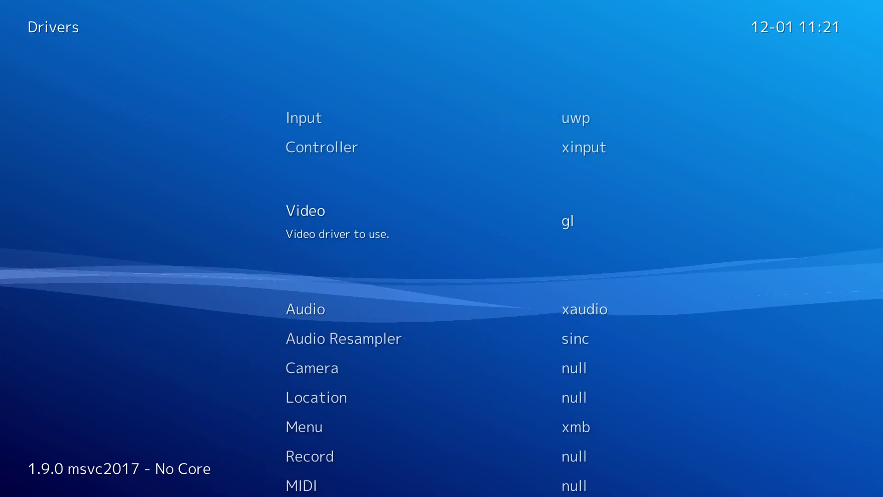
{"action": "key", "text": "BackSpace"}
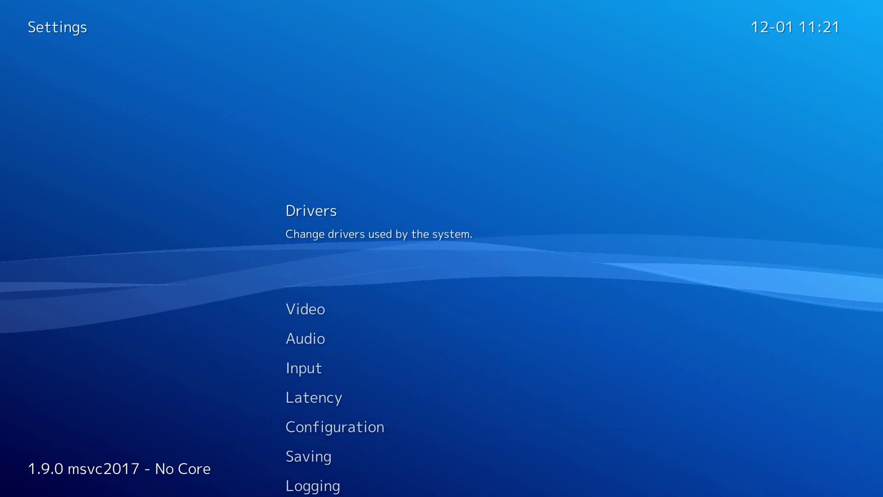
{"action": "key", "text": "Left"}
{"action": "key", "text": "Down"}
{"action": "key", "text": "Down"}
{"action": "key", "text": "Down"}
{"action": "key", "text": "Down"}
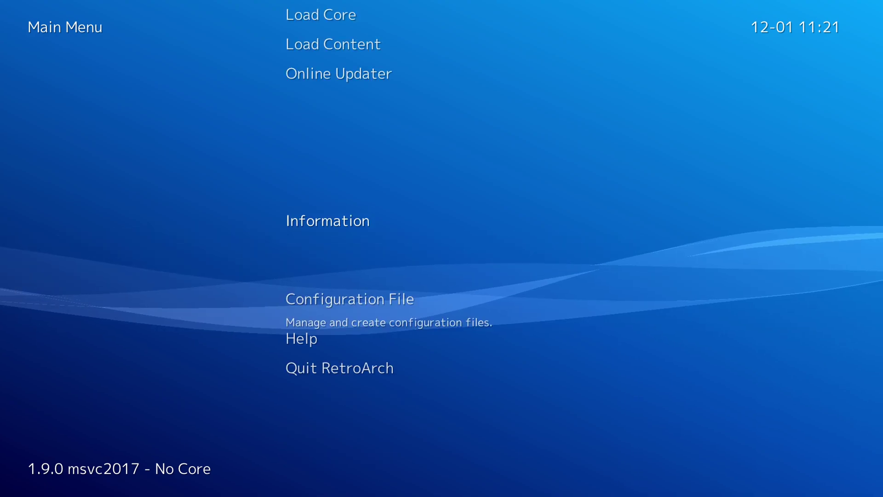
Save the current configuration from the Configuration File menu.
{"action": "key", "text": "Return"}
{"action": "key", "text": "Down"}
{"action": "key", "text": "Down"}
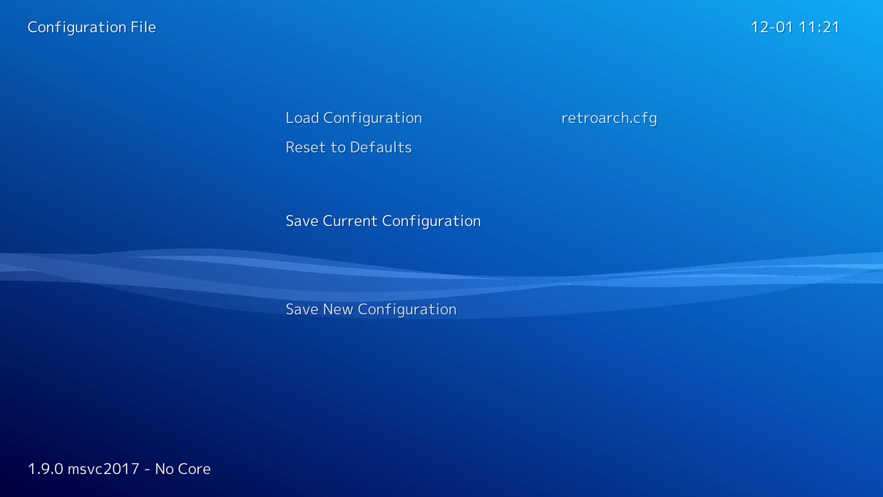
{"action": "key", "text": "Return"}
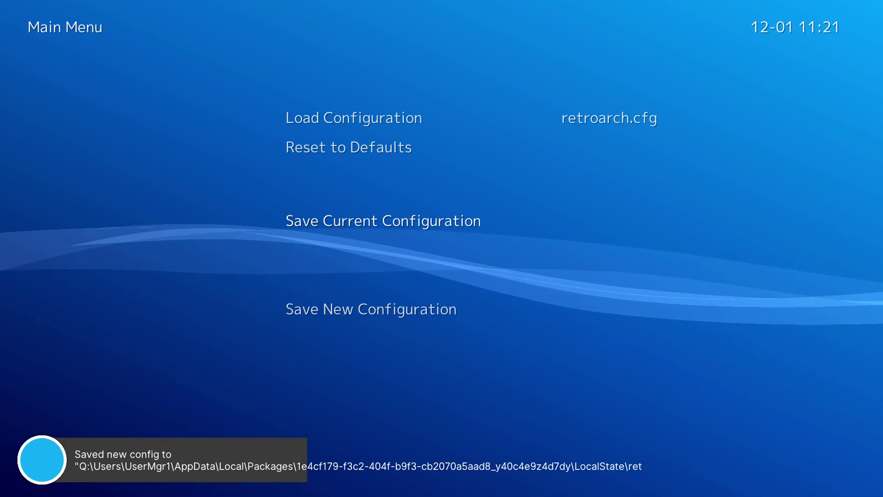
{"action": "key", "text": "BackSpace"}
Restart RetroArch from its game options in the Xbox guide.
{"action": "key", "text": "super"}
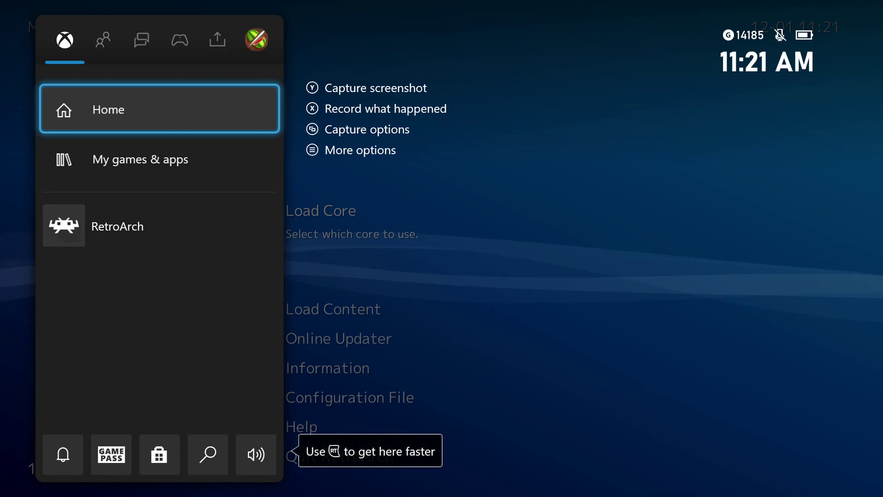
{"action": "key", "text": "Down"}
{"action": "key", "text": "Down"}
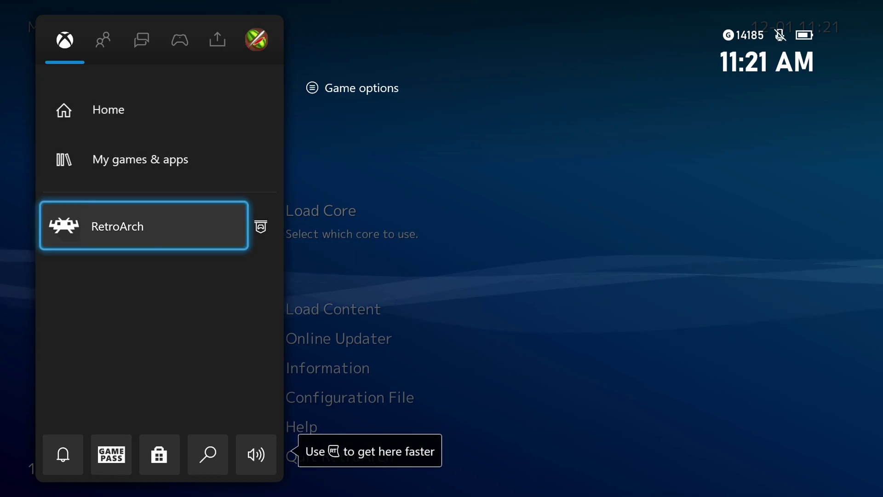
{"action": "key", "text": "Menu"}
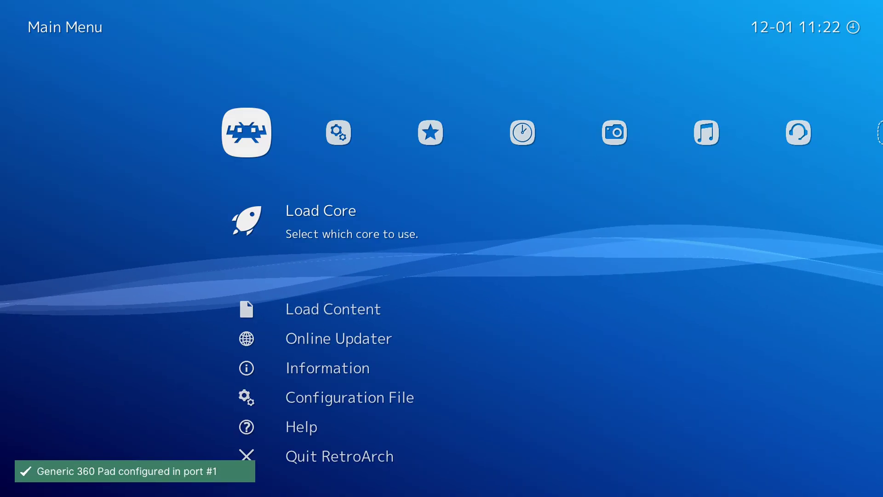
Open Settings > Video > Scaling, then back out through Video to the main Settings list.
{"action": "key", "text": "Right"}
{"action": "key", "text": "Left"}
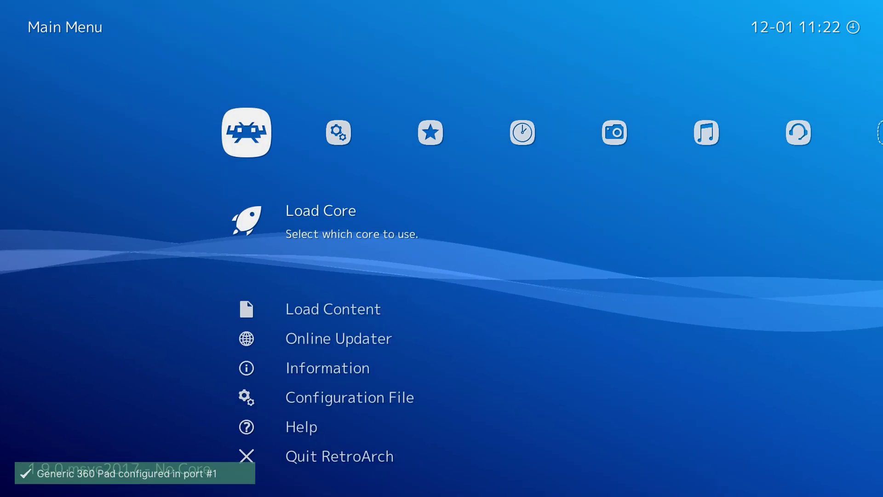
{"action": "key", "text": "Right"}
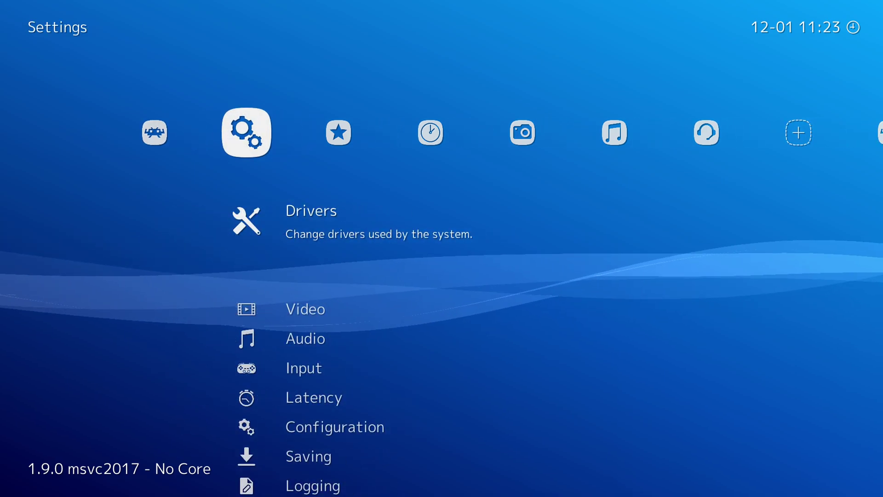
{"action": "key", "text": "Return"}
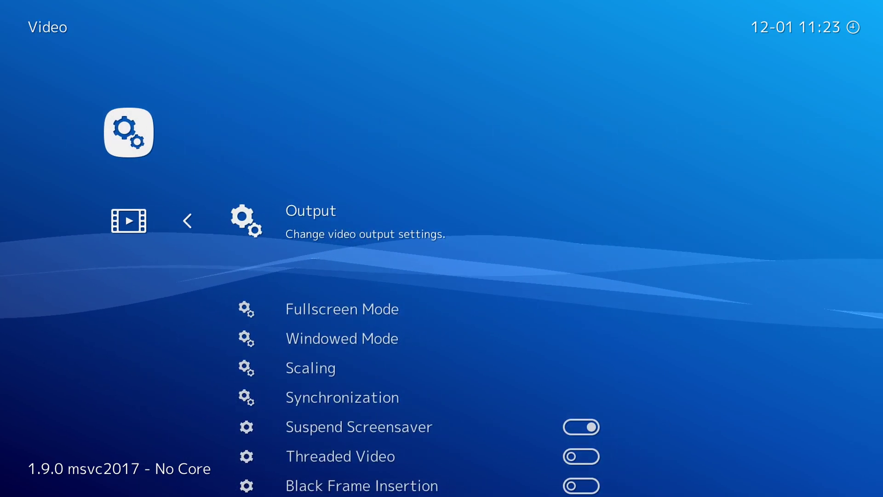
{"action": "key", "text": "Down"}
{"action": "key", "text": "Down"}
{"action": "key", "text": "Down"}
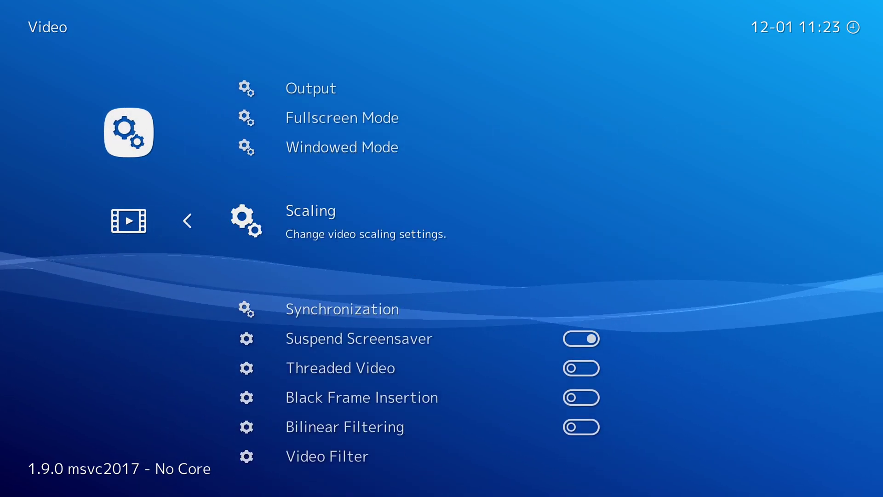
{"action": "key", "text": "Return"}
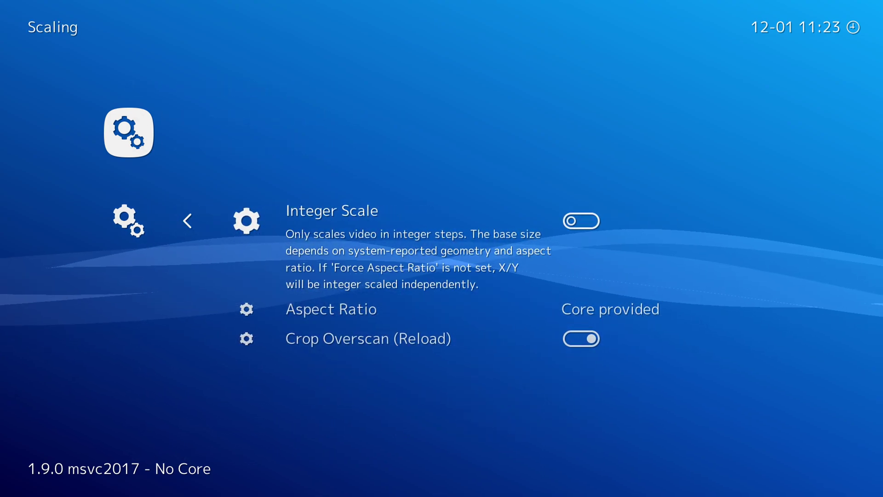
{"action": "key", "text": "BackSpace"}
{"action": "key", "text": "Down"}
{"action": "key", "text": "Down"}
{"action": "key", "text": "Down"}
{"action": "key", "text": "Down"}
{"action": "key", "text": "Down"}
{"action": "key", "text": "Down"}
{"action": "key", "text": "Down"}
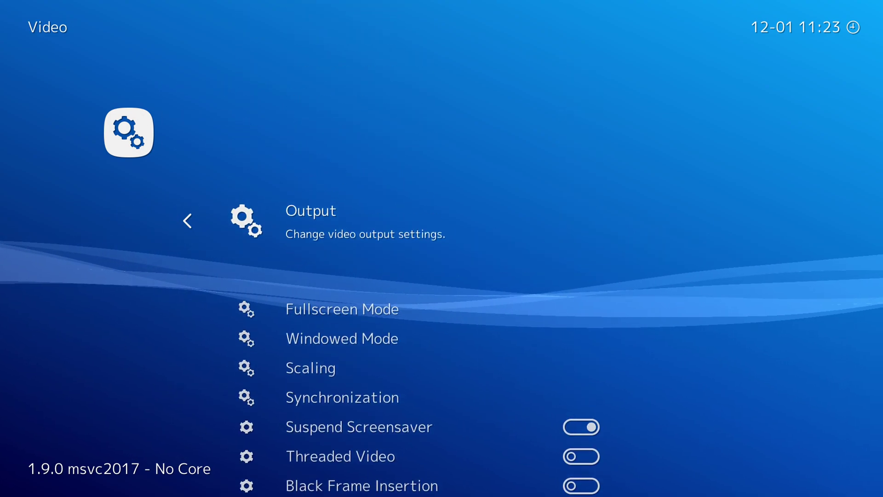
{"action": "key", "text": "BackSpace"}
{"action": "key", "text": "Down"}
Set Menu Toggle Gamepad Combo under Input > Hotkeys to Down + Select.
{"action": "key", "text": "Down"}
{"action": "key", "text": "Return"}
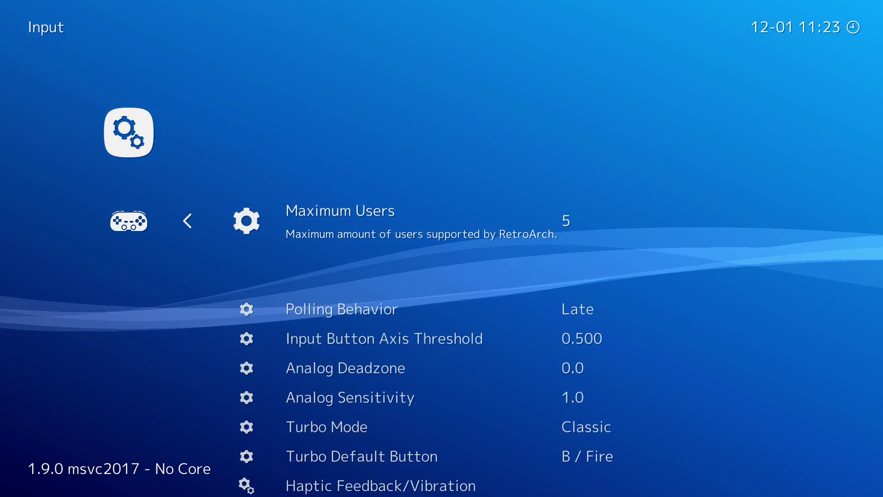
{"action": "key", "text": "Down"}
{"action": "key", "text": "Down"}
{"action": "key", "text": "Down"}
{"action": "key", "text": "Down"}
{"action": "key", "text": "Down"}
{"action": "key", "text": "Down"}
{"action": "key", "text": "Down"}
{"action": "key", "text": "Down"}
{"action": "key", "text": "Down"}
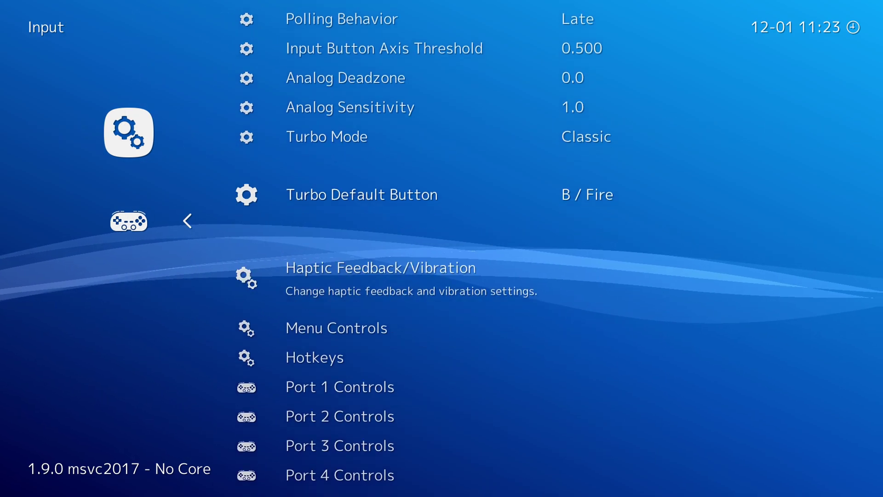
{"action": "key", "text": "Return"}
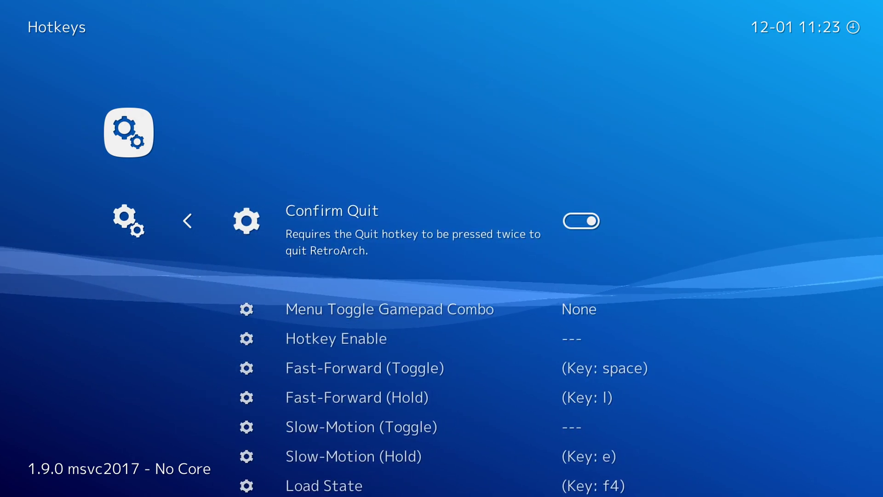
{"action": "key", "text": "Down"}
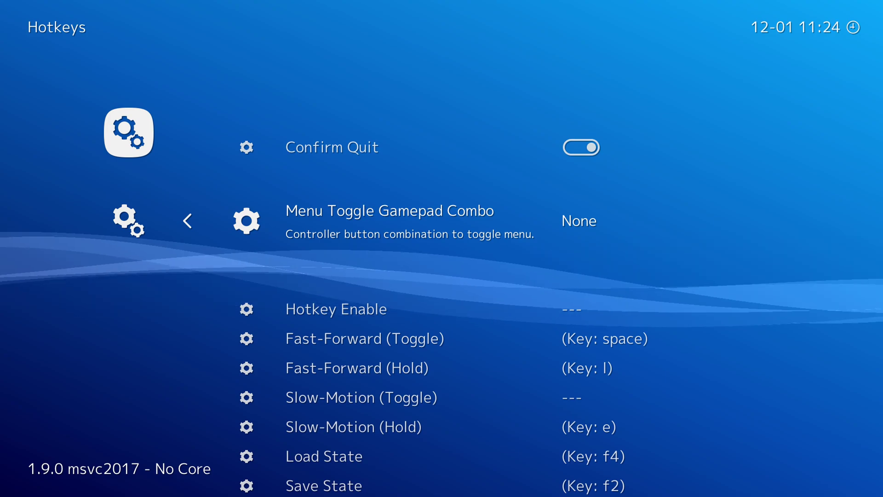
{"action": "key", "text": "Return"}
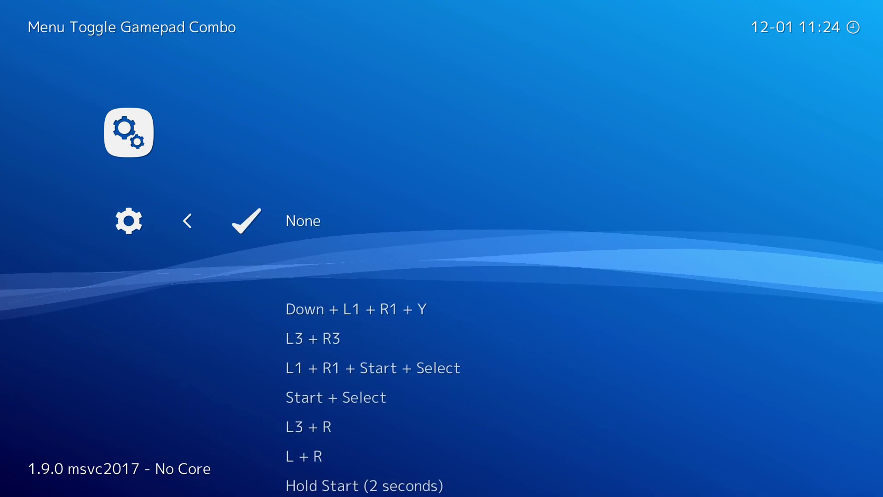
{"action": "key", "text": "Down"}
{"action": "key", "text": "Down"}
{"action": "key", "text": "Down"}
{"action": "key", "text": "Down"}
{"action": "key", "text": "Down"}
{"action": "key", "text": "Down"}
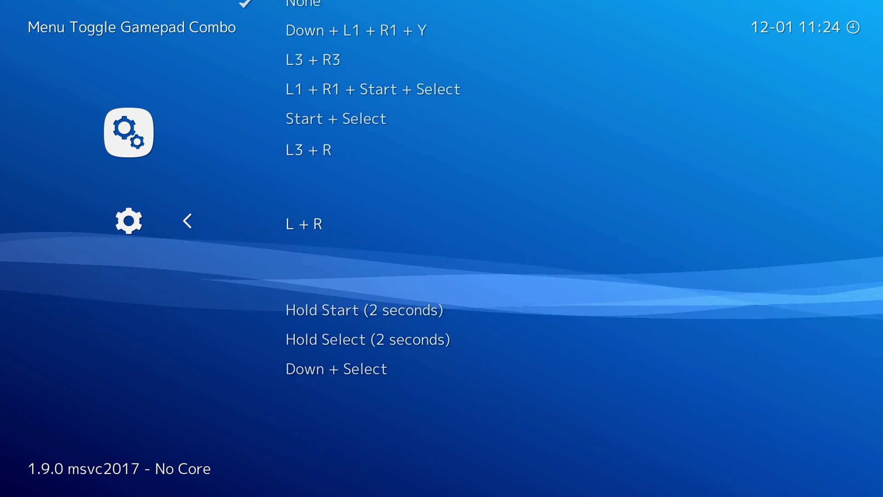
{"action": "key", "text": "Down"}
{"action": "key", "text": "Down"}
{"action": "key", "text": "Down"}
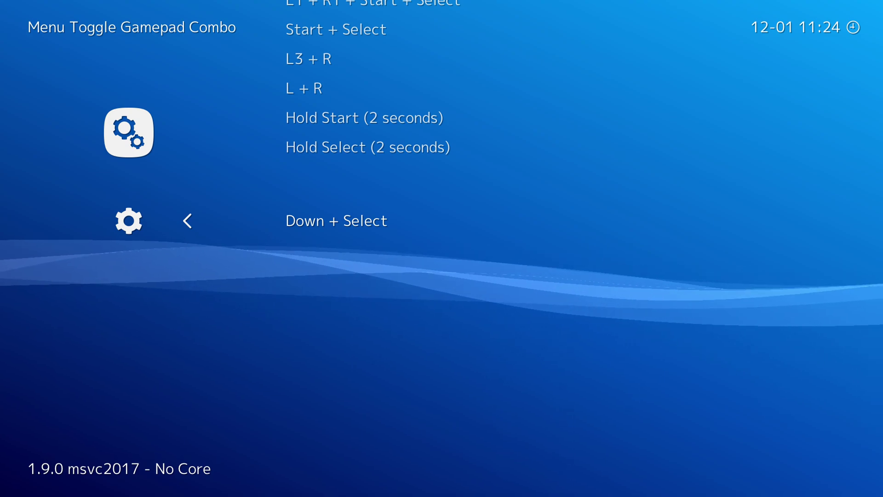
{"action": "key", "text": "Return"}
View the help for the menu toggle combo, then return to the top-level Settings.
{"action": "key", "text": "Shift_R"}
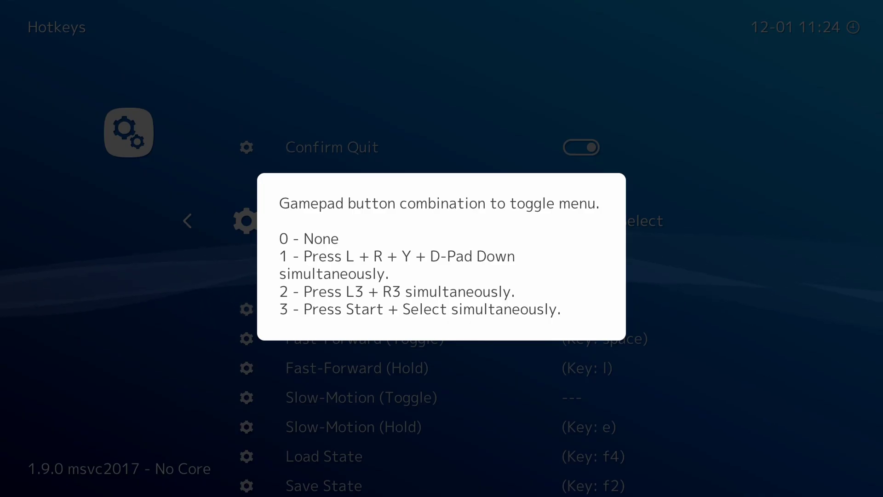
{"action": "key", "text": "Shift_R"}
{"action": "key", "text": "Shift_R"}
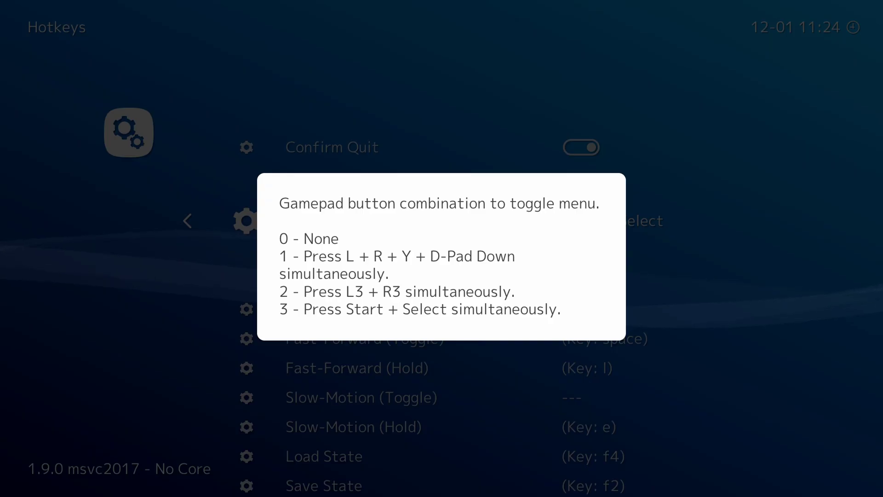
{"action": "key", "text": "Shift_R"}
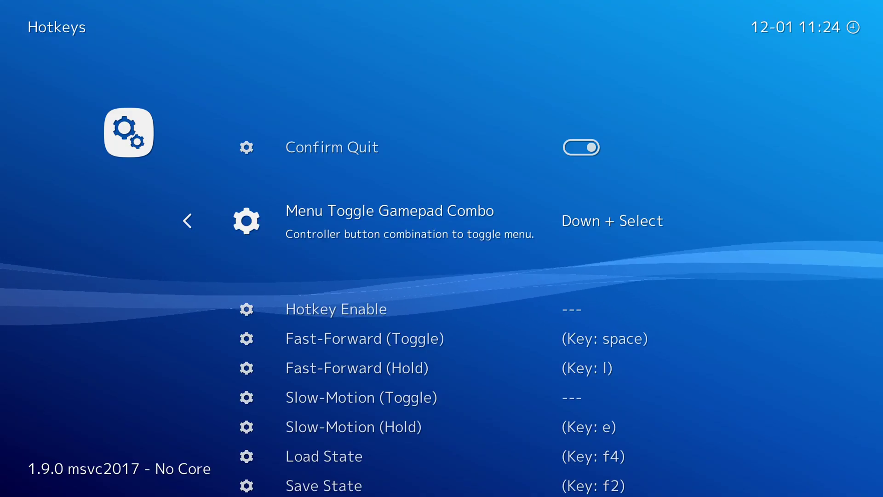
{"action": "key", "text": "BackSpace"}
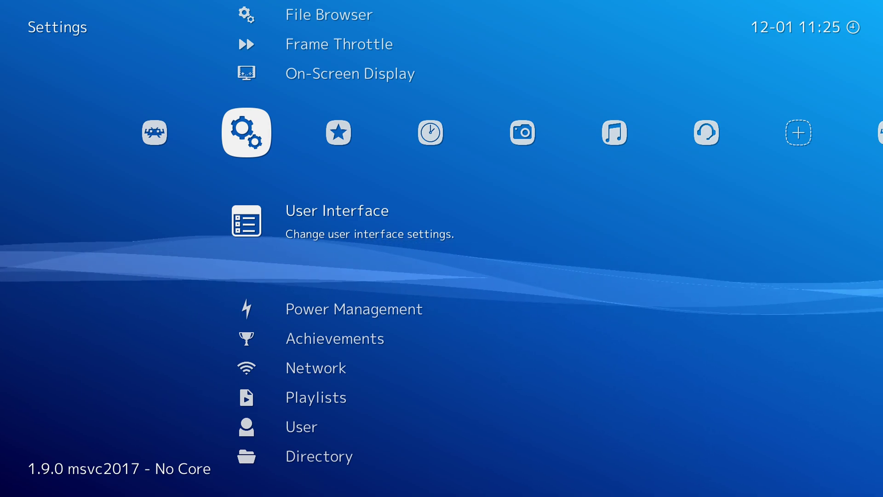
Save Current Configuration from Main Menu > Configuration File, then go back to the Main Menu.
{"action": "key", "text": "Left"}
{"action": "key", "text": "Down"}
{"action": "key", "text": "Down"}
{"action": "key", "text": "Down"}
{"action": "key", "text": "Down"}
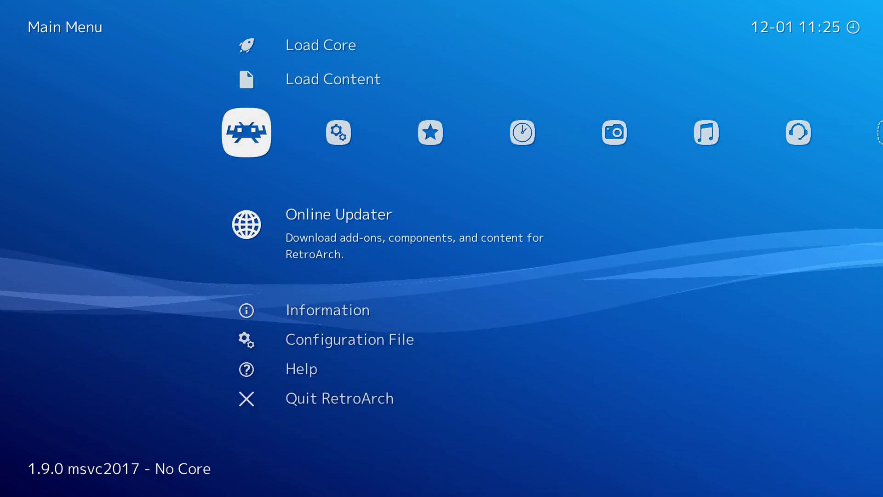
{"action": "key", "text": "Return"}
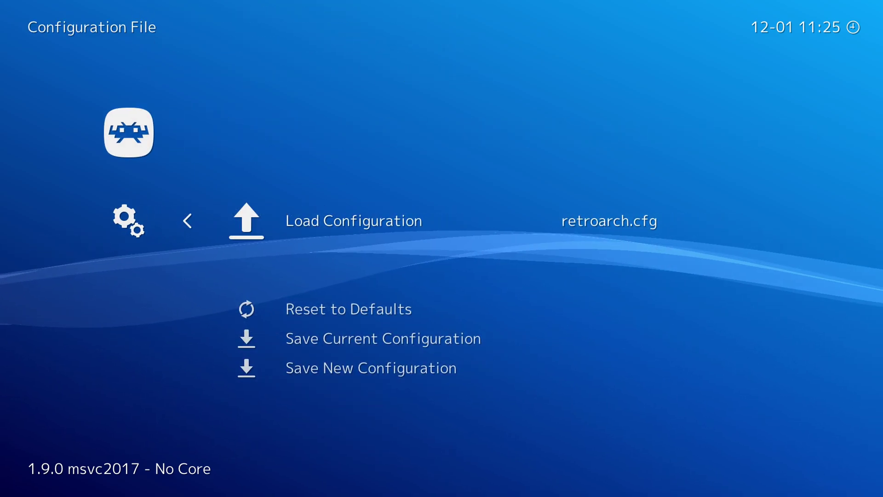
{"action": "key", "text": "Down"}
{"action": "key", "text": "Down"}
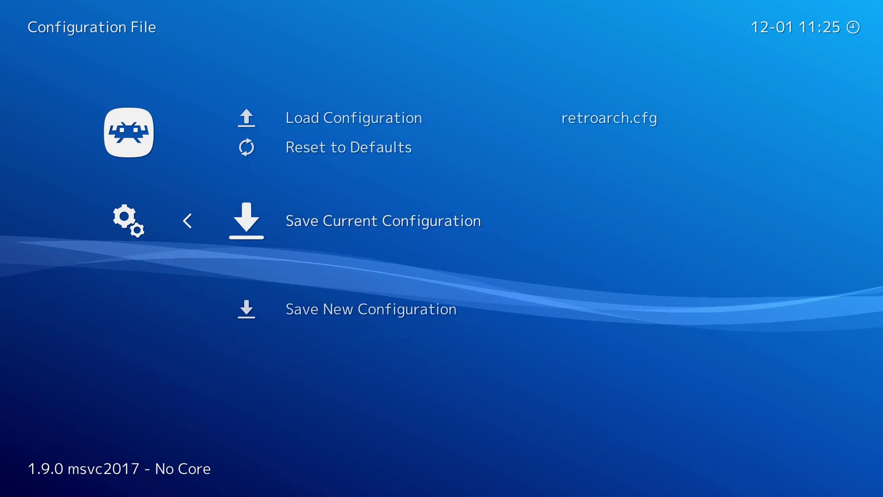
{"action": "key", "text": "Return"}
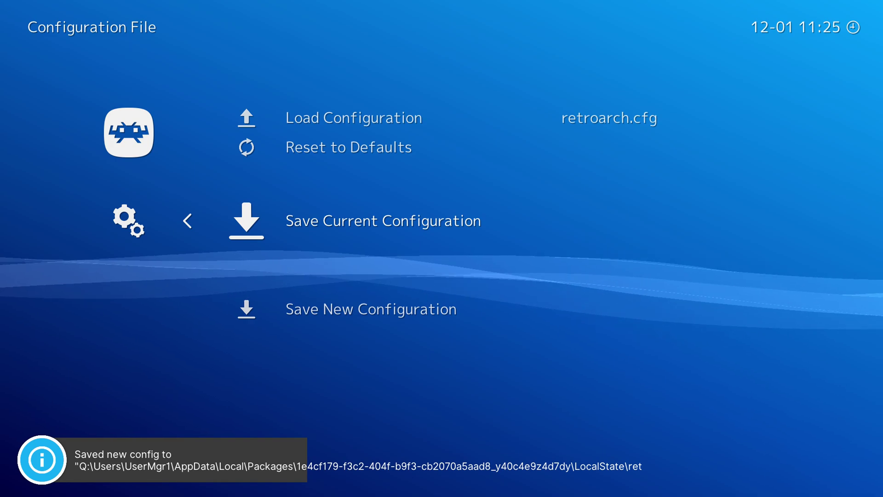
{"action": "key", "text": "BackSpace"}
{"action": "key", "text": "Up"}
{"action": "key", "text": "Up"}
{"action": "key", "text": "Up"}
{"action": "key", "text": "Up"}
{"action": "key", "text": "Up"}
{"action": "key", "text": "Up"}
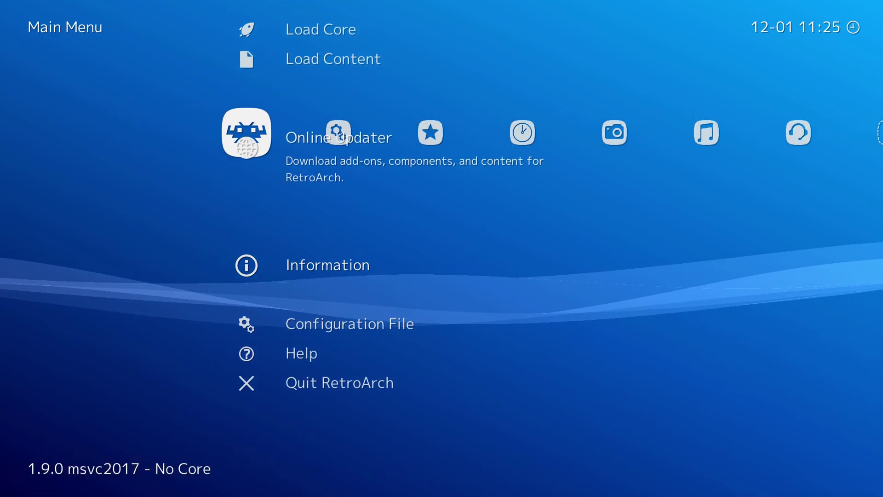
Highlight Quit RetroArch in the Main Menu.
{"action": "key", "text": "Down"}
{"action": "key", "text": "Down"}
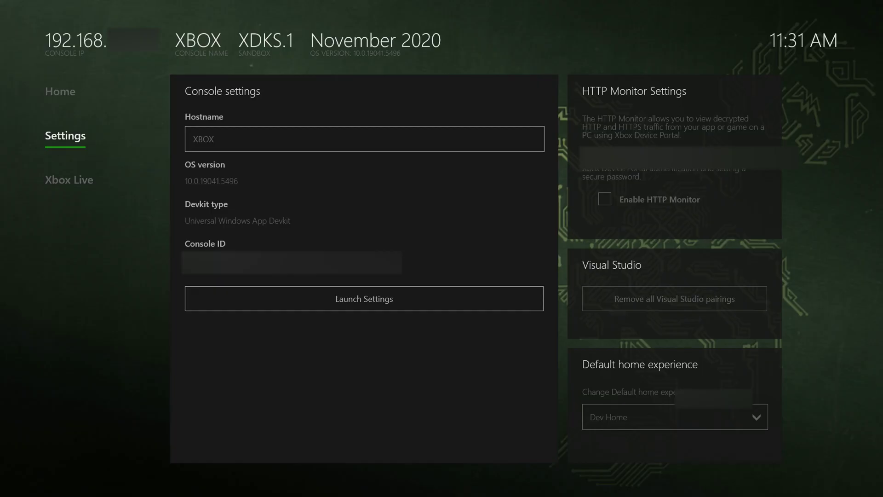
Start Leave Dev Mode from the Quick actions on the Dev Home overview.
{"action": "key", "text": "Up"}
{"action": "key", "text": "Right"}
{"action": "key", "text": "Return"}
{"action": "key", "text": "Down"}
{"action": "key", "text": "Down"}
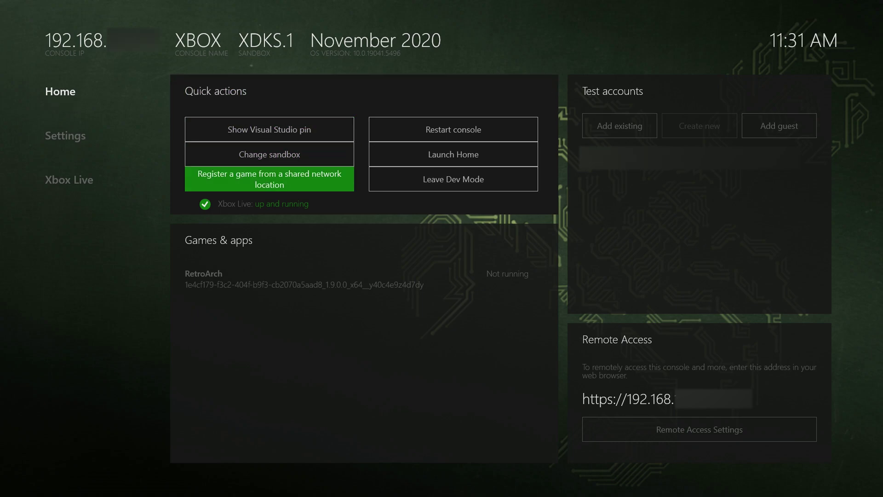
{"action": "key", "text": "Right"}
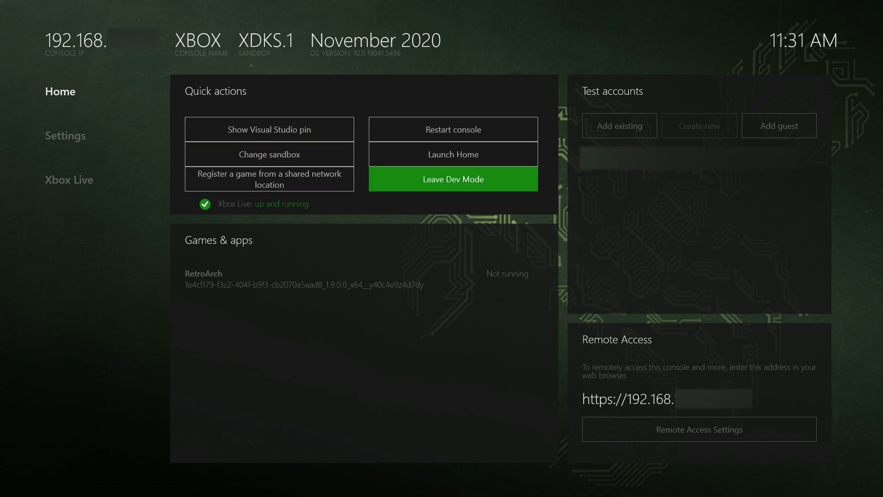
{"action": "key", "text": "Return"}
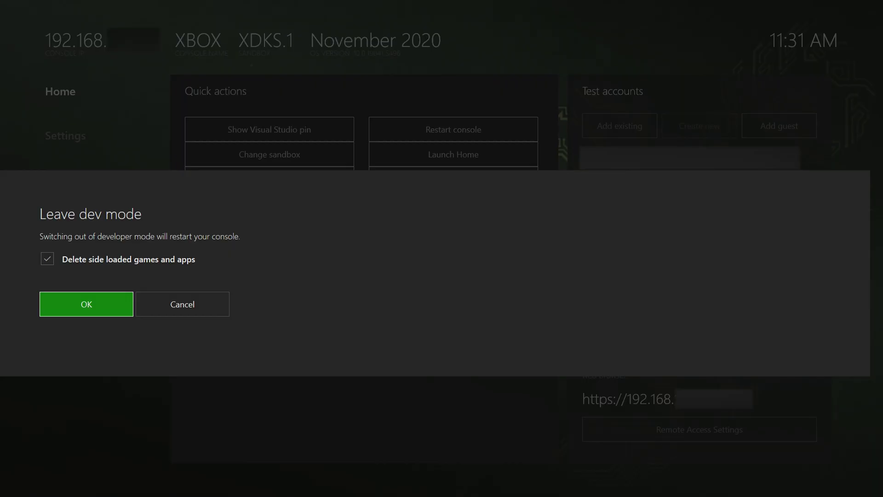
Keep side-loaded games and apps, then confirm leaving Dev Mode to restart the console.
{"action": "key", "text": "Up"}
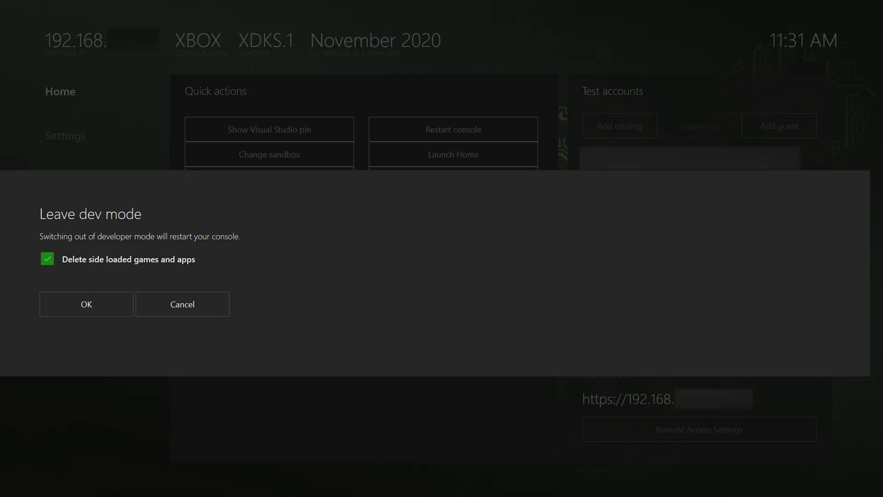
{"action": "key", "text": "Down"}
{"action": "key", "text": "Up"}
{"action": "key", "text": "Down"}
{"action": "key", "text": "Right"}
{"action": "key", "text": "Left"}
{"action": "key", "text": "Up"}
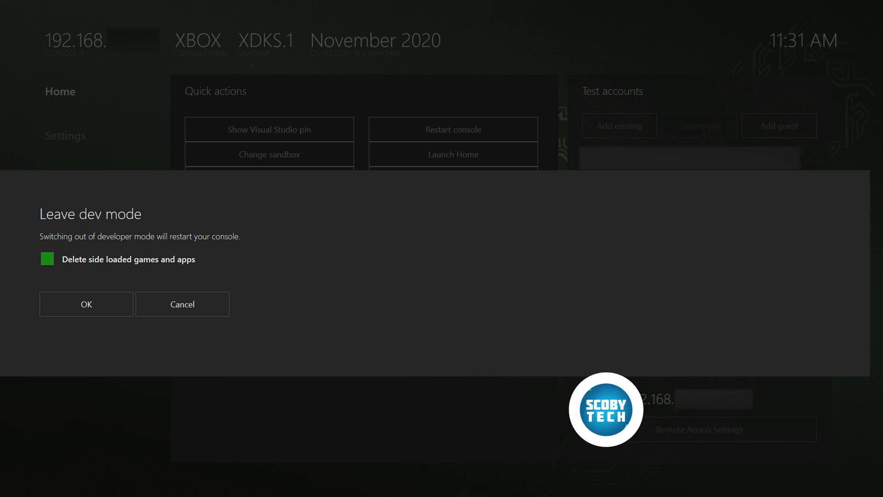
{"action": "key", "text": "Down"}
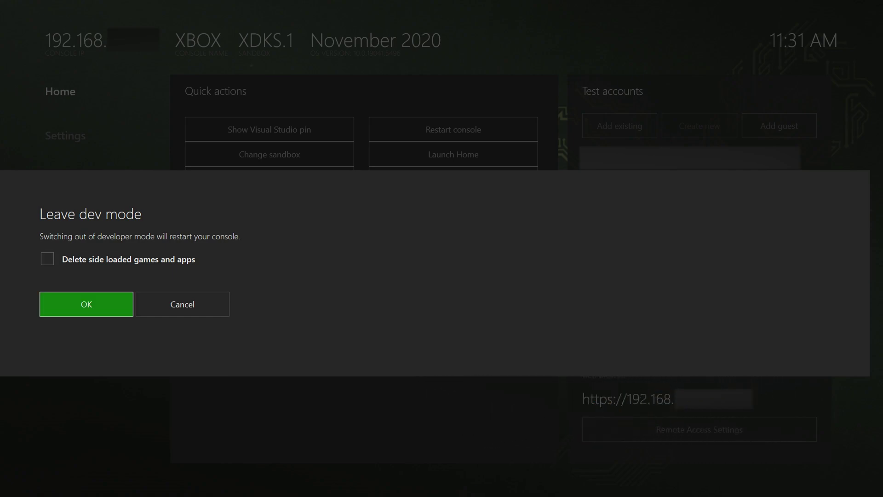
{"action": "key", "text": "Return"}
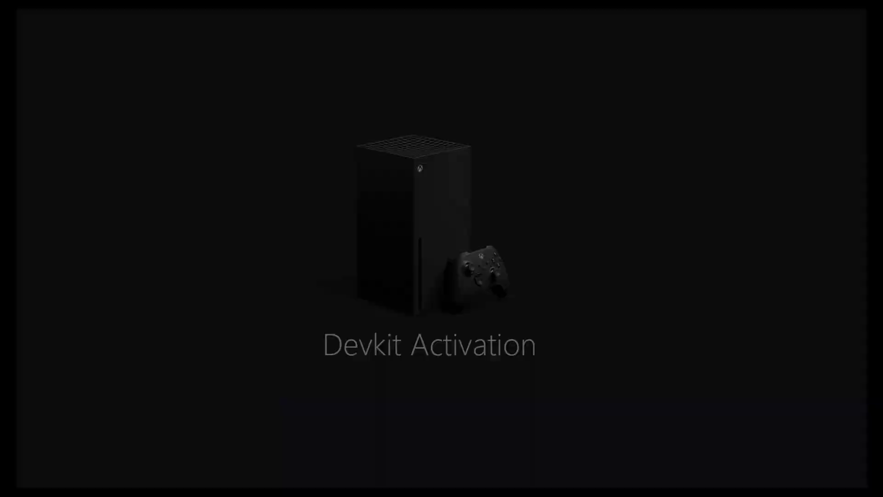
{"action": "key", "text": "Down"}
{"action": "key", "text": "Up"}
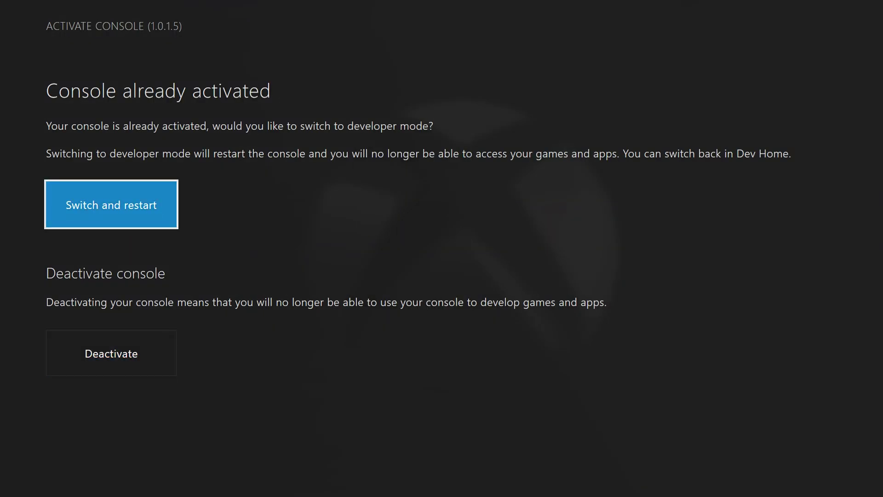